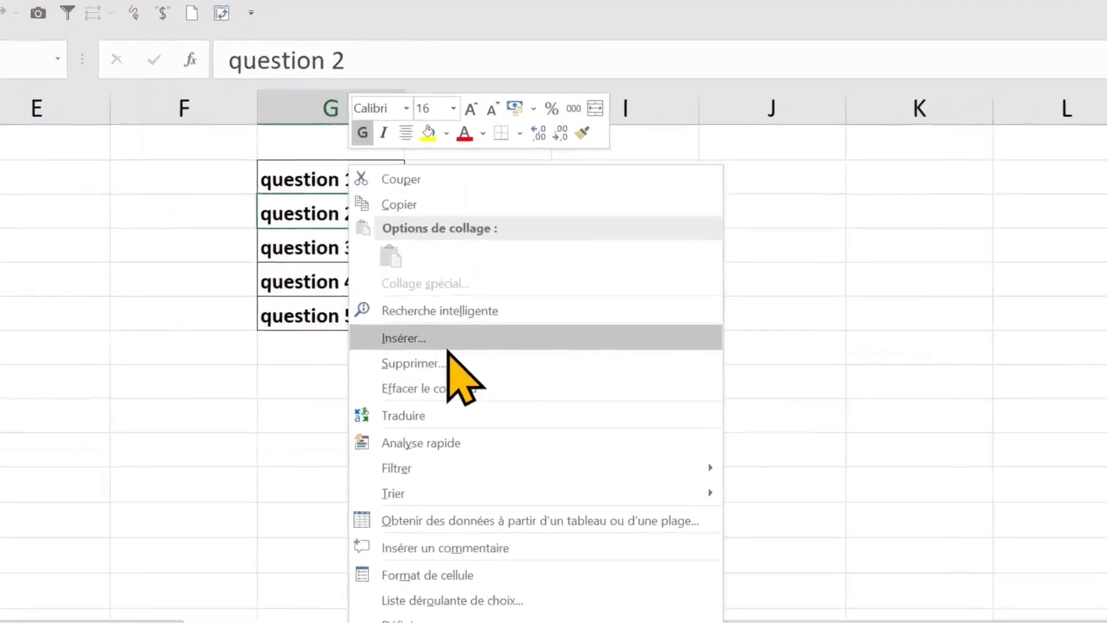
- Insert a blank row above the question 2 row, and undo the insertion
click(491, 254)
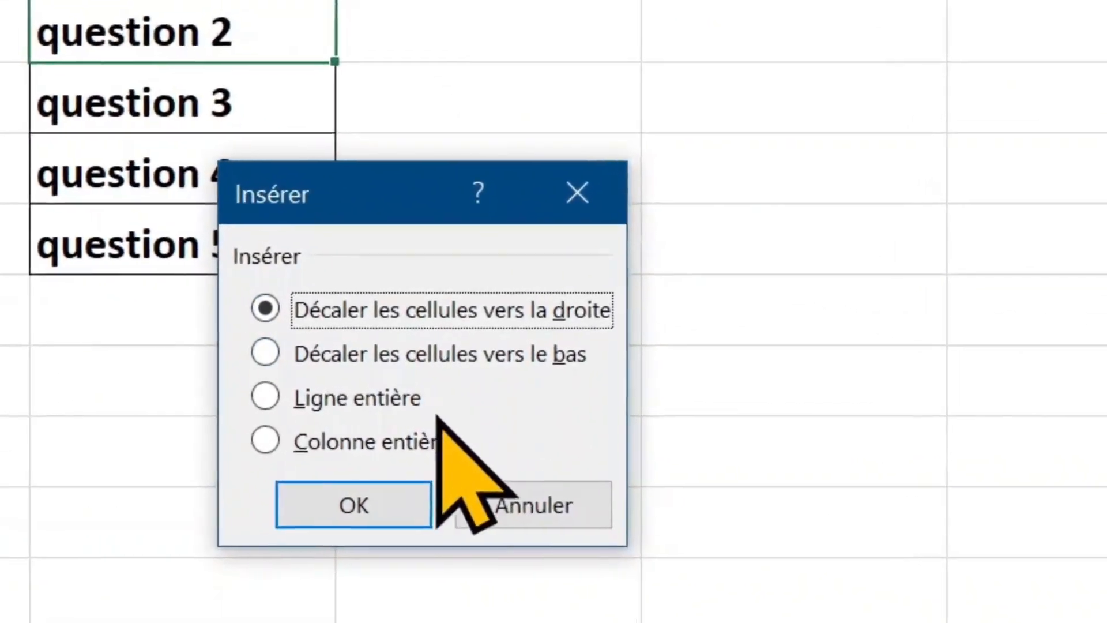
click(376, 404)
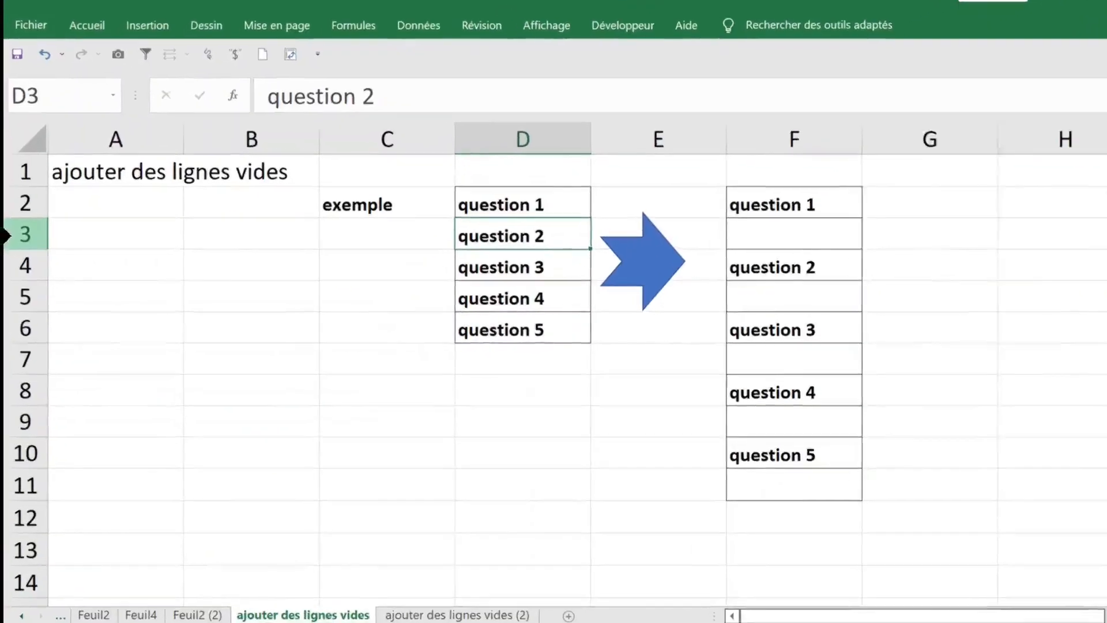
click(24, 235)
right_click(46, 213)
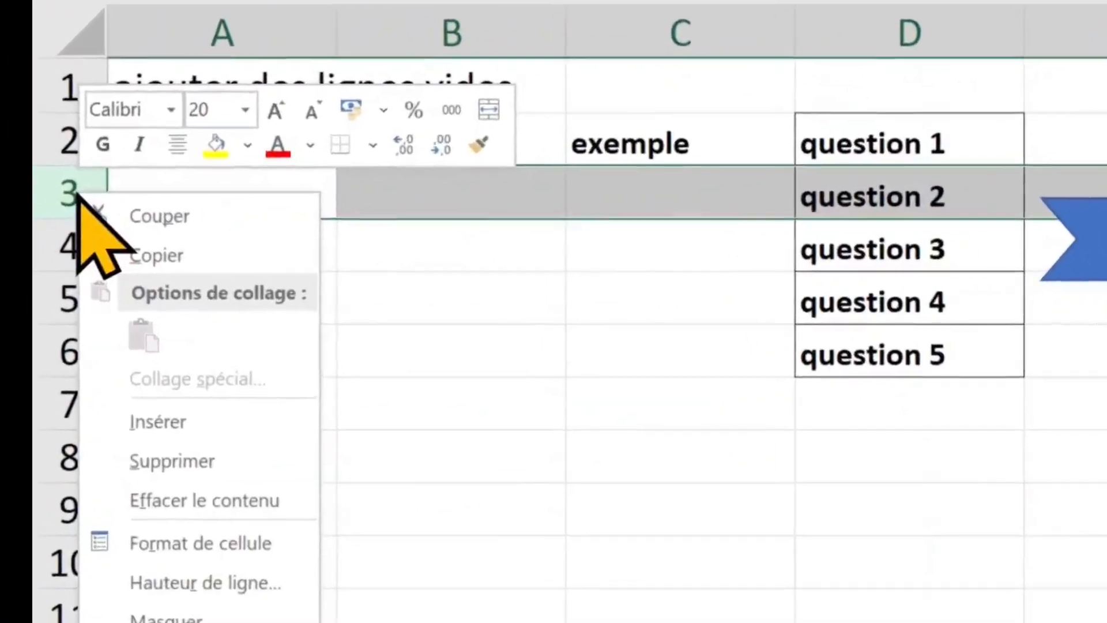
click(337, 505)
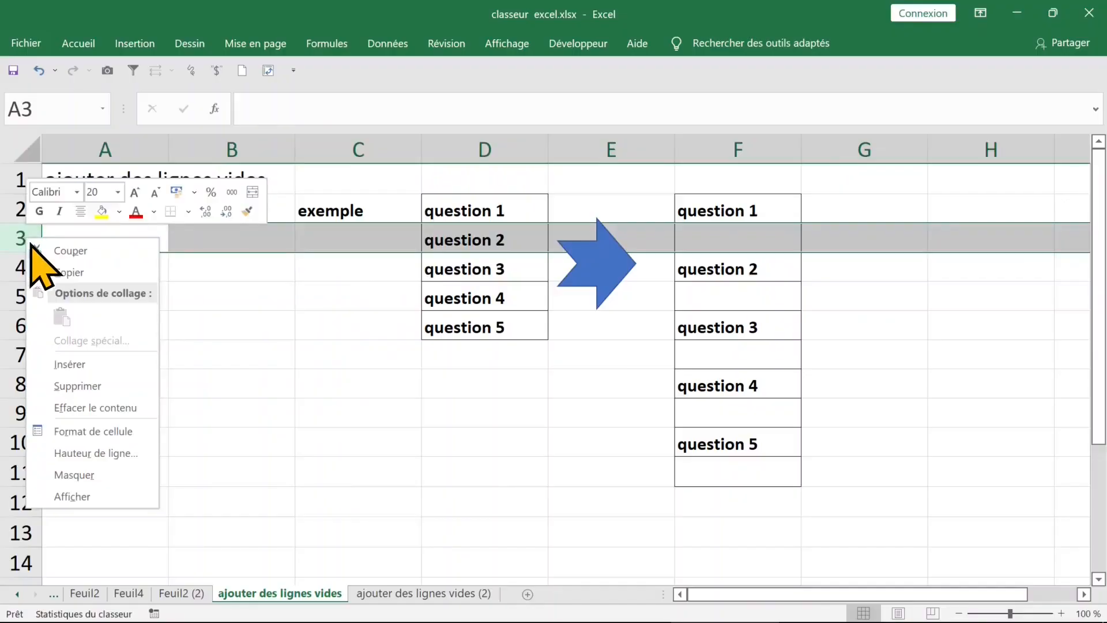
click(75, 365)
click(447, 380)
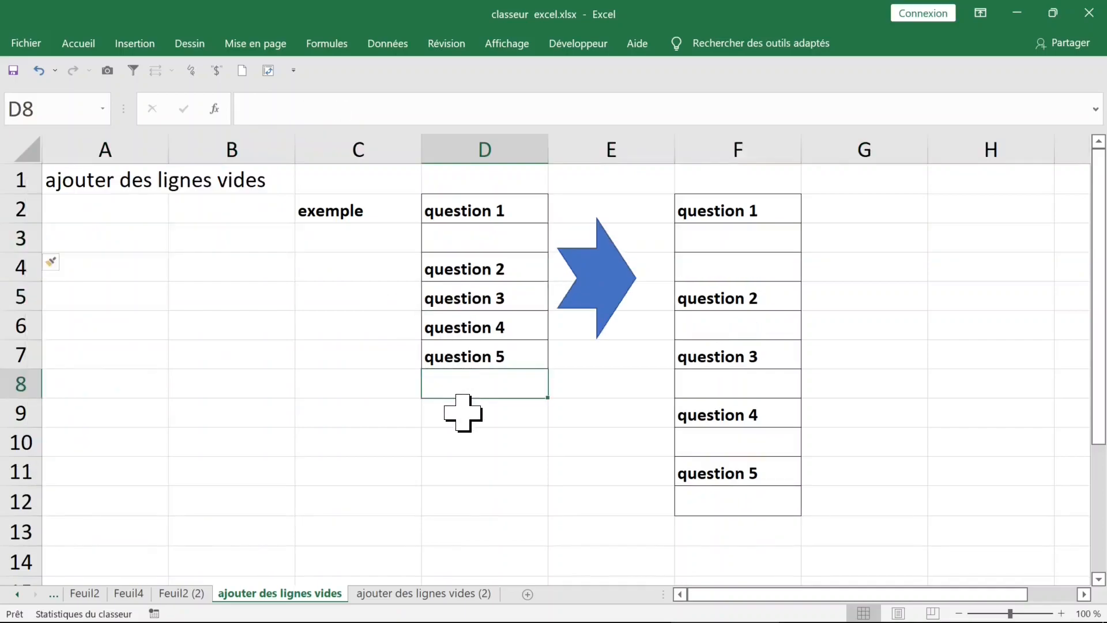
key(ctrl+z)
- Move the spaced example list from column F to column H, starting in H2
drag(479, 211, 478, 329)
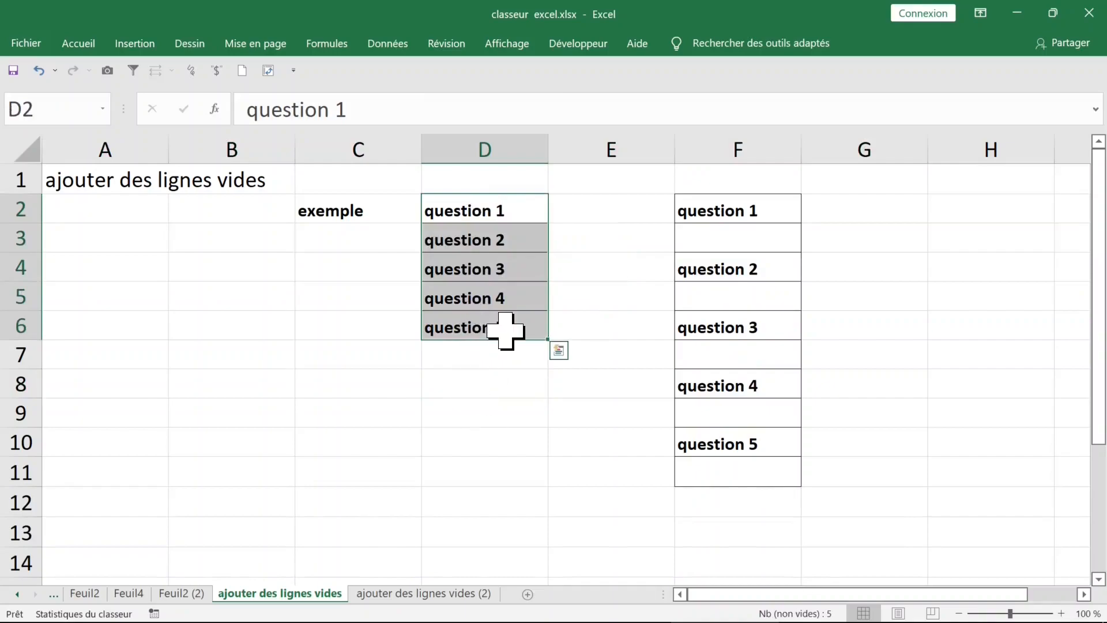
click(599, 218)
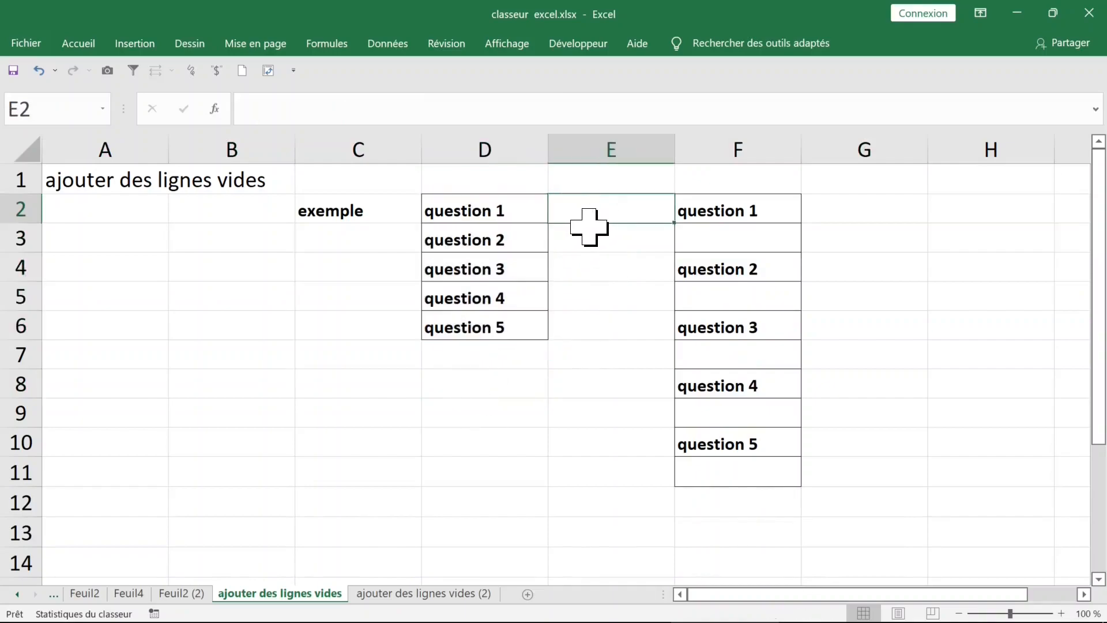
drag(722, 203, 742, 507)
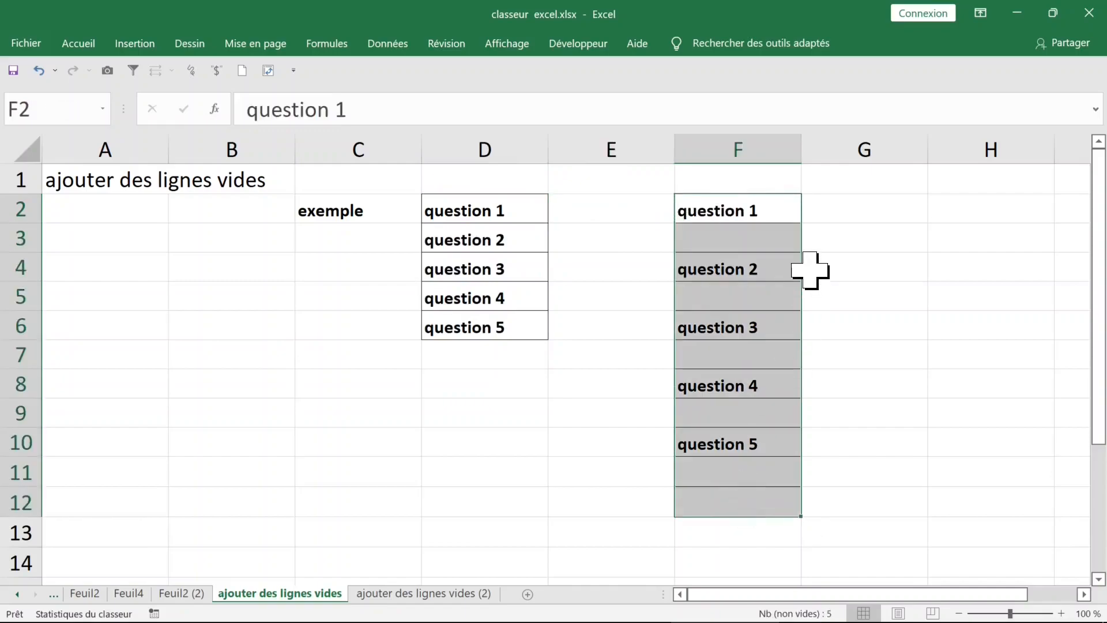
drag(803, 267, 937, 256)
click(616, 214)
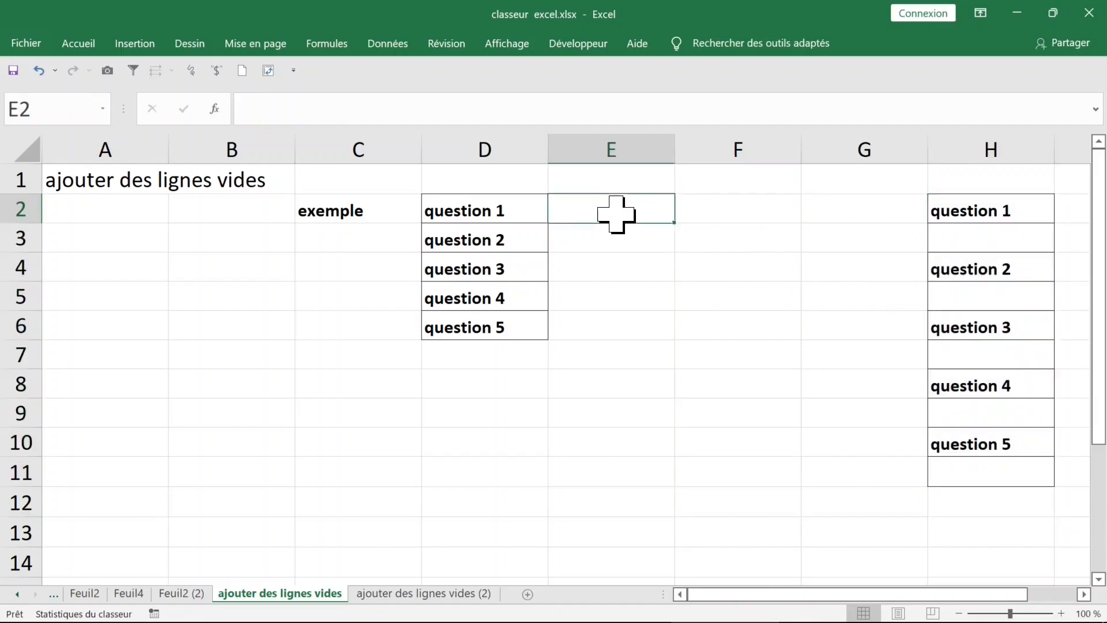
- Enter the header "titre 1" in D1 above the questions and "titre 2" in E1
click(630, 184)
text(titre 2)
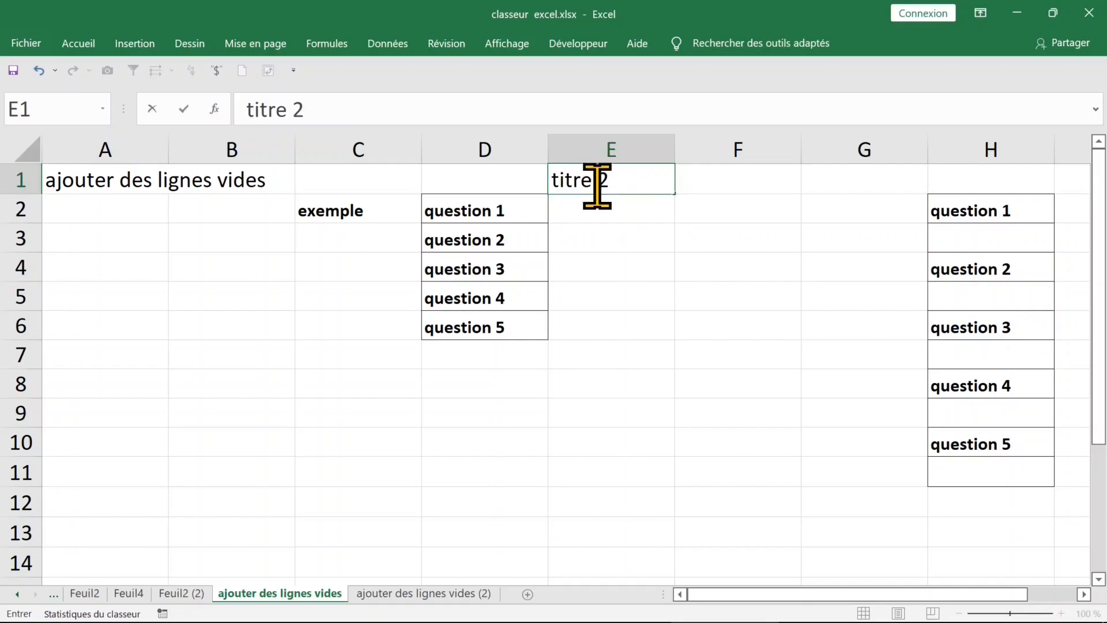
click(482, 185)
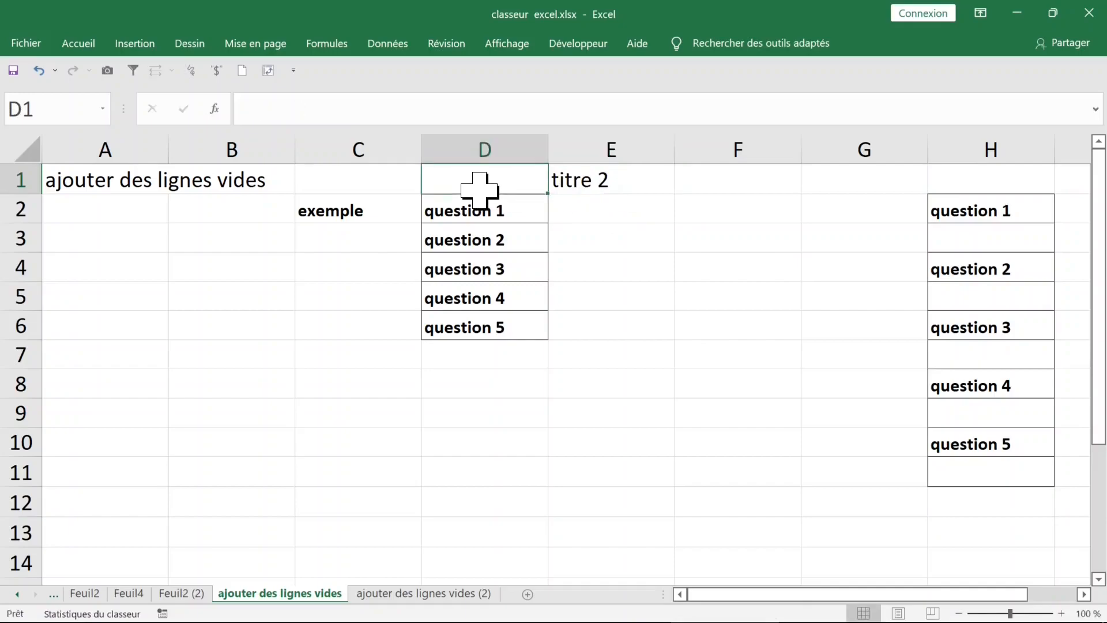
text(titre 1)
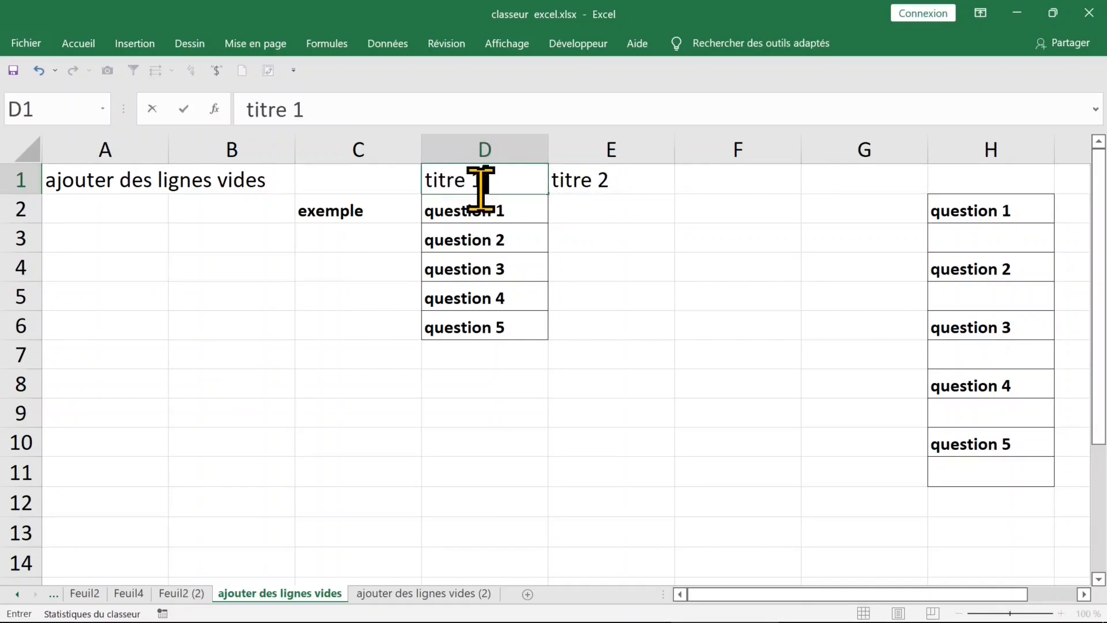
click(507, 274)
drag(492, 173, 580, 172)
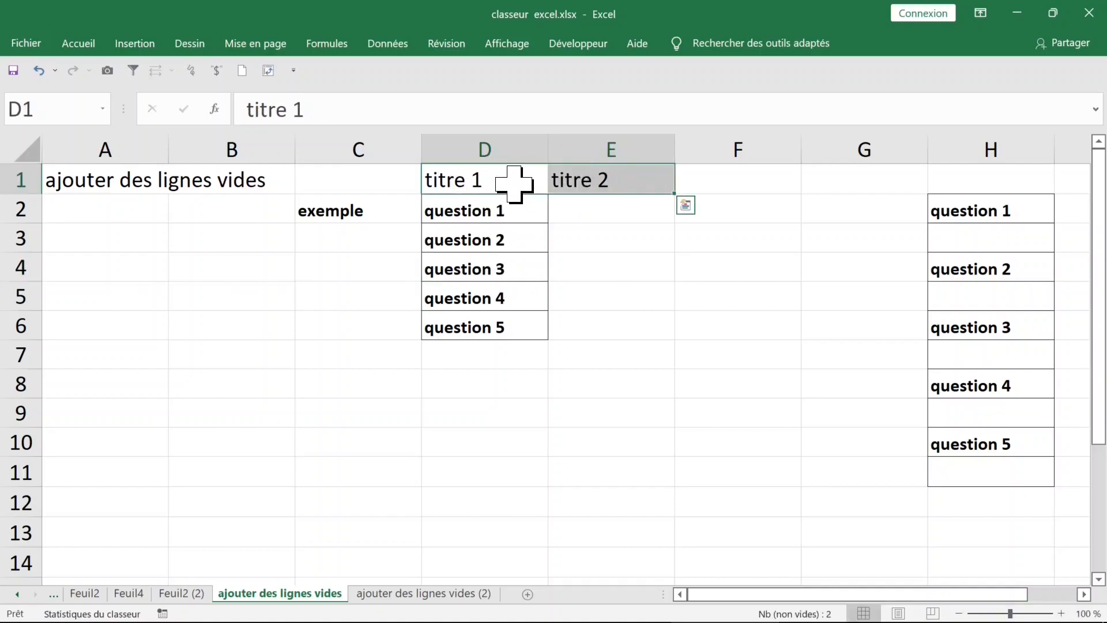
- Number the questions from 1 to 5 in E2:E6 by entering 1 and filling the series down
click(581, 204)
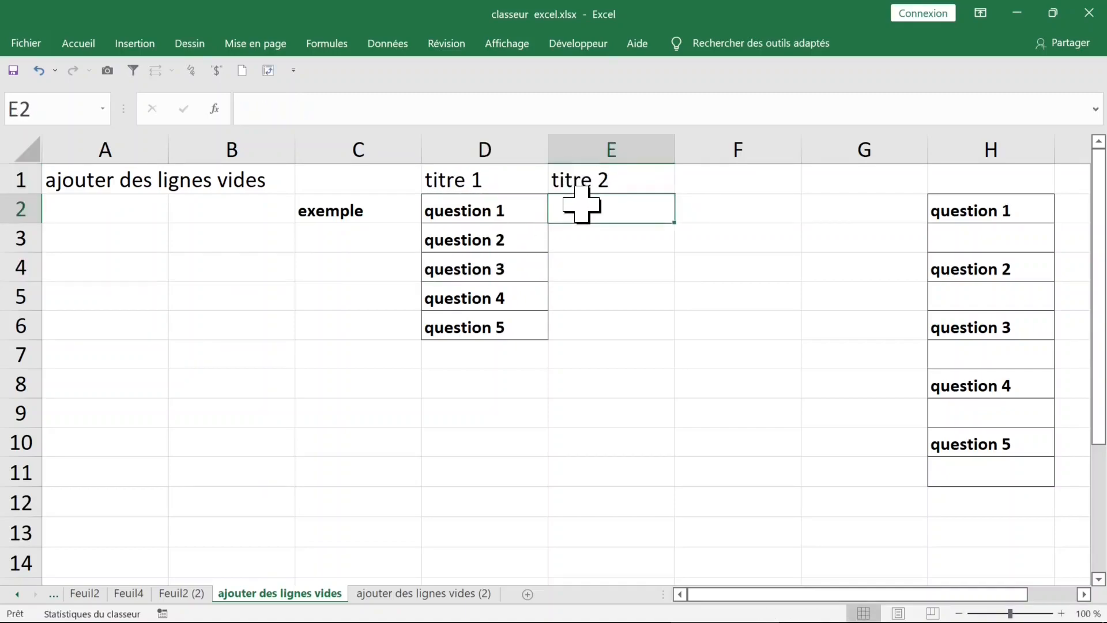
double_click(582, 205)
text(1)
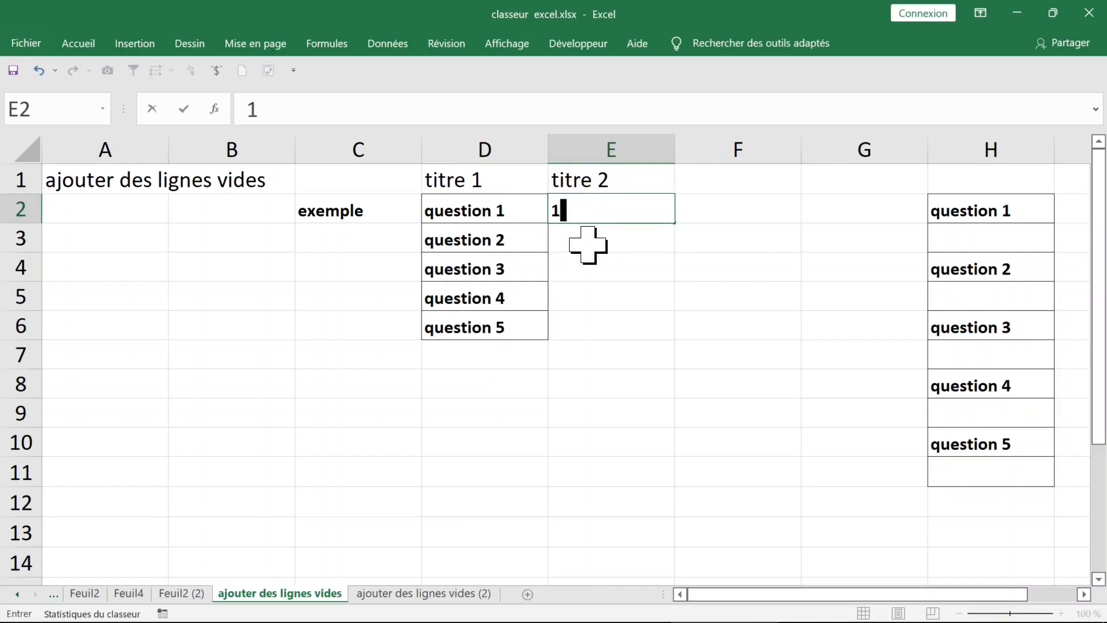
key(Return)
click(599, 206)
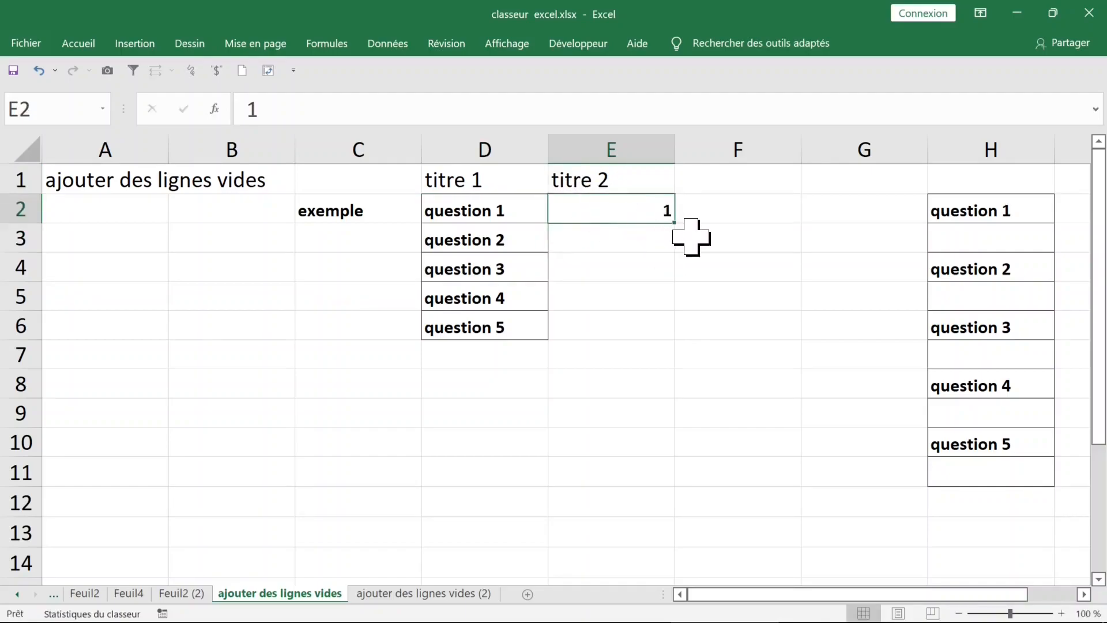
drag(680, 226, 674, 339)
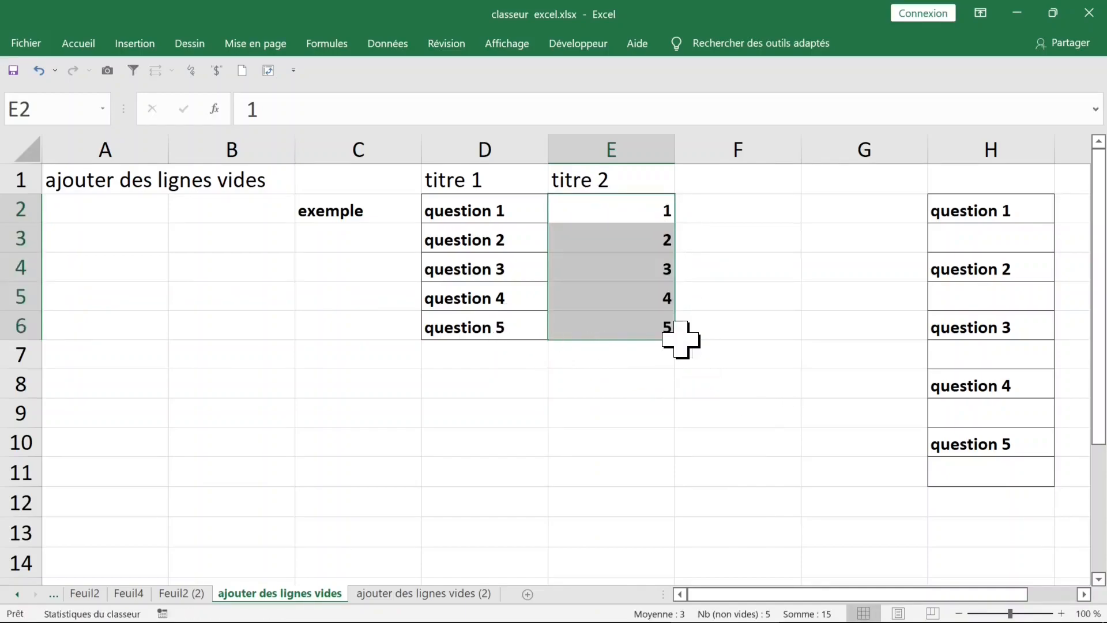
- Copy the numbers in E2:E6 directly below them into E7:E11
key(ctrl+c)
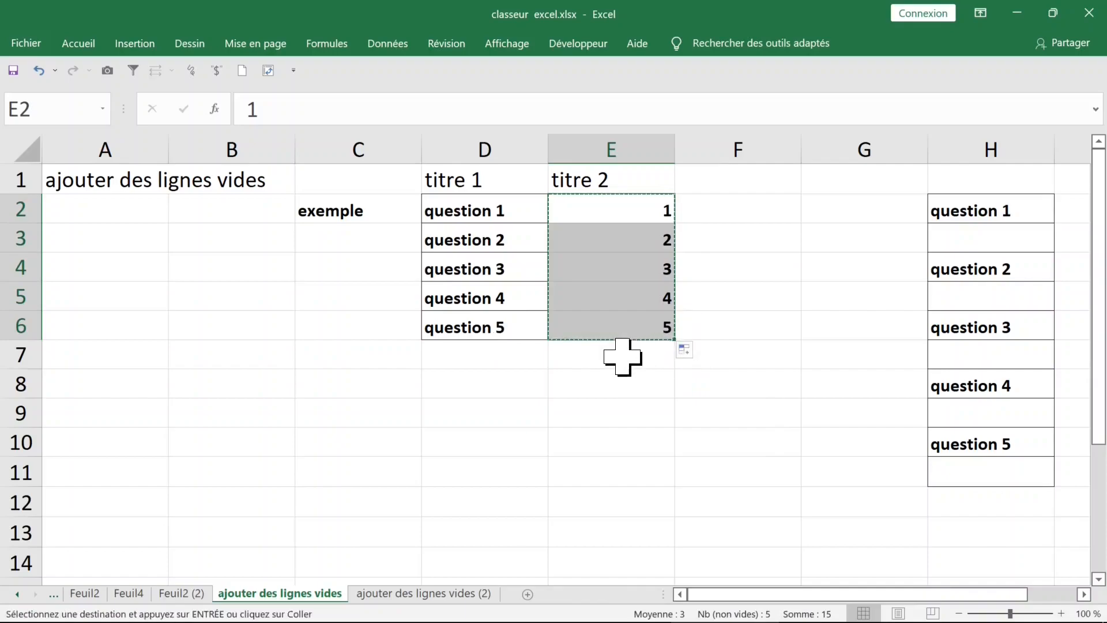
click(623, 357)
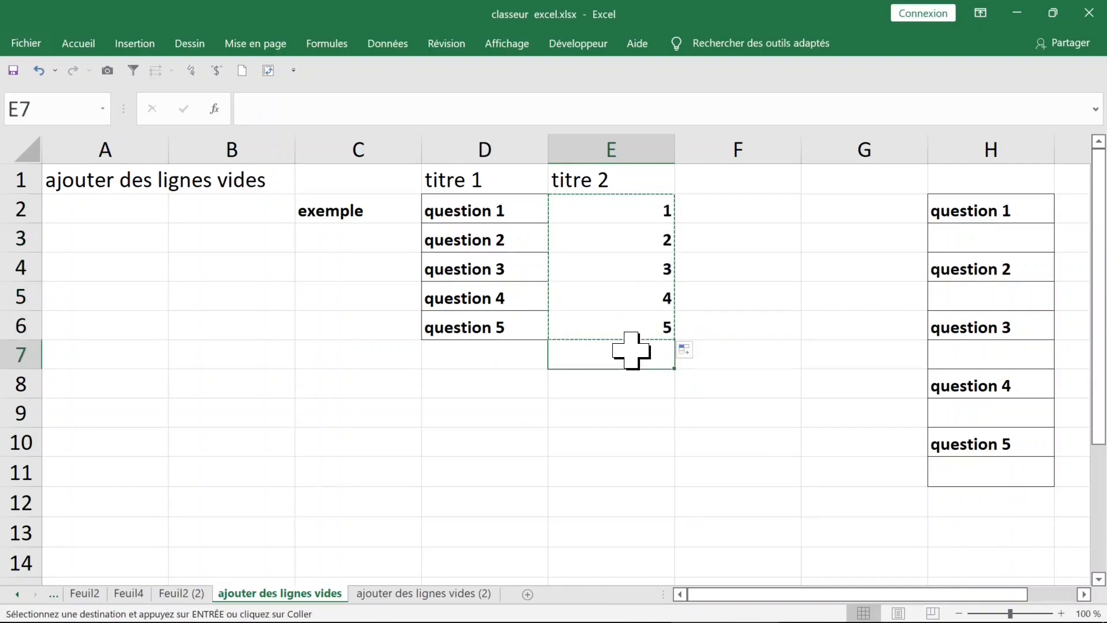
key(ctrl+v)
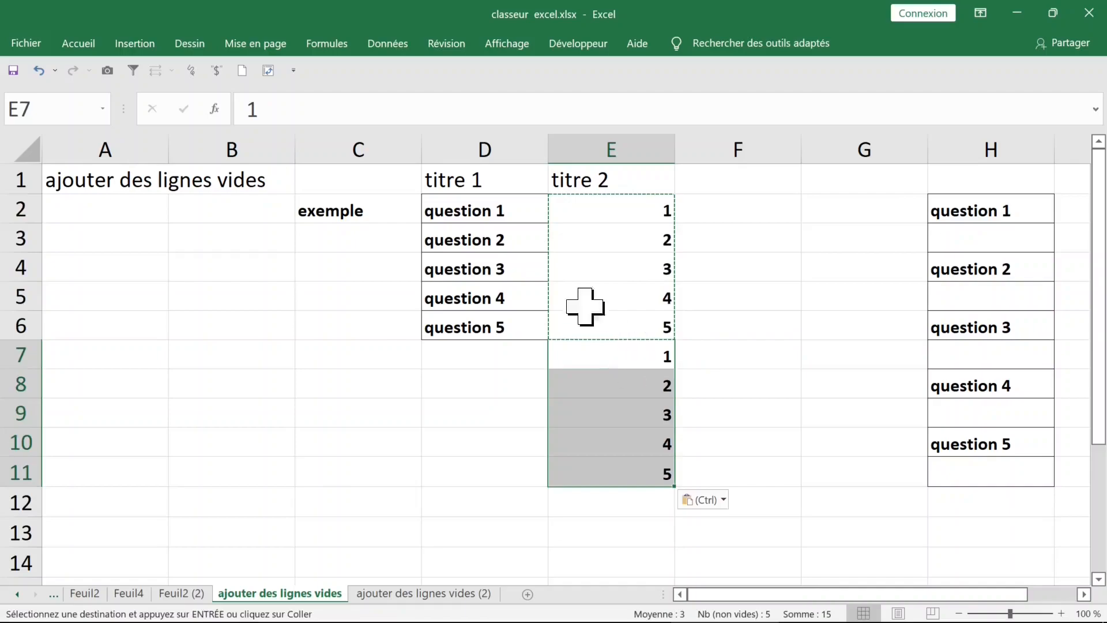
- Apply a custom sort to D1:E11 with headers, by titre 2 on cell values, from smallest to largest
click(492, 211)
click(485, 295)
drag(480, 179, 628, 479)
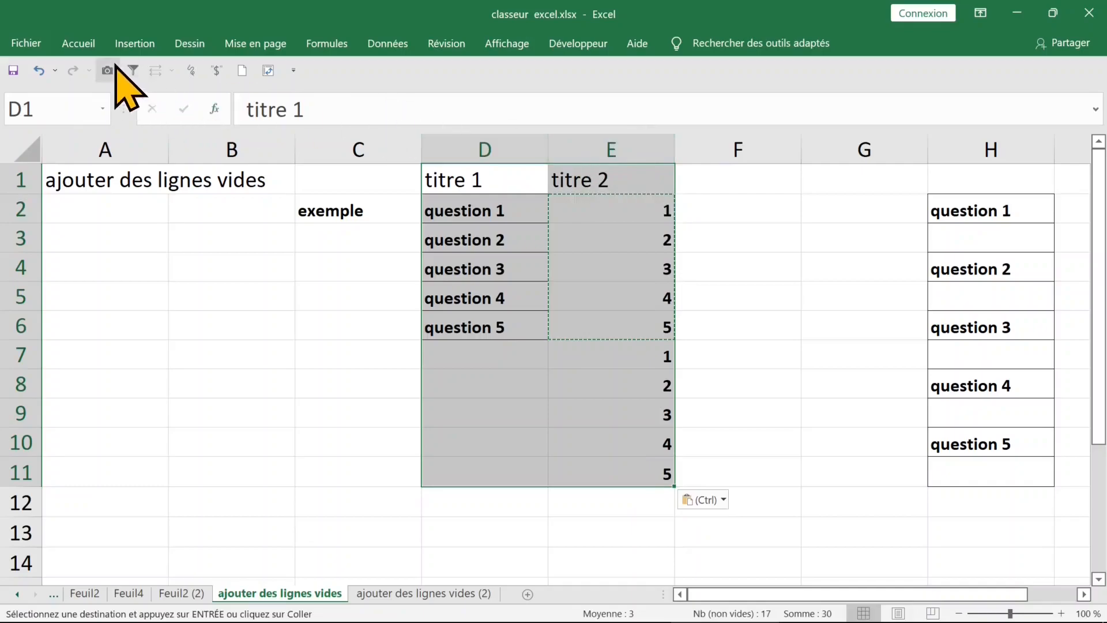
click(89, 42)
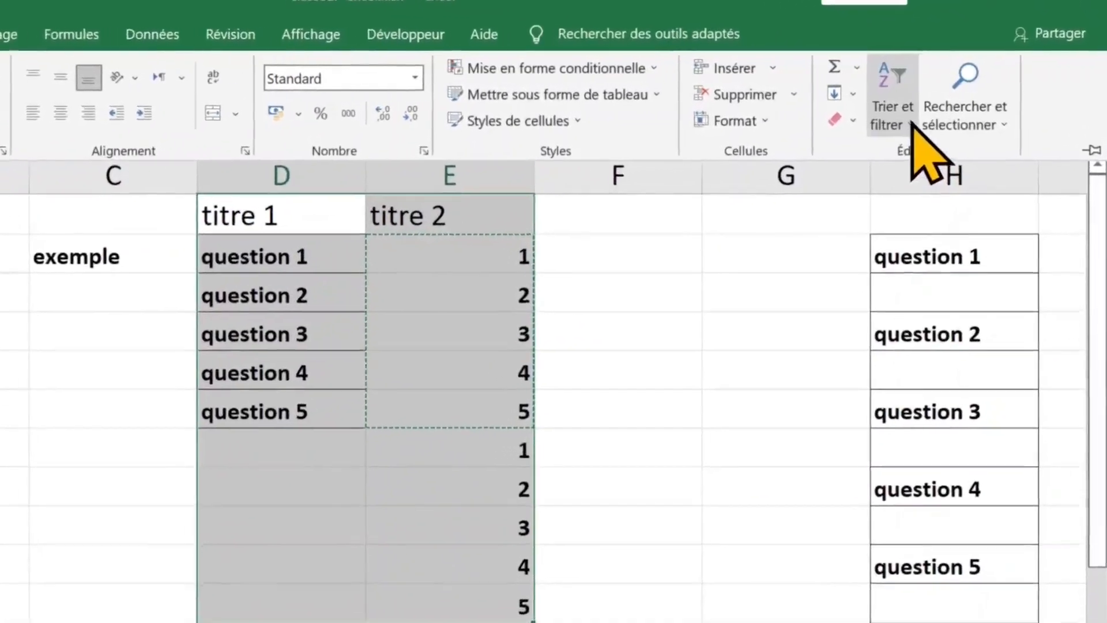
click(1009, 97)
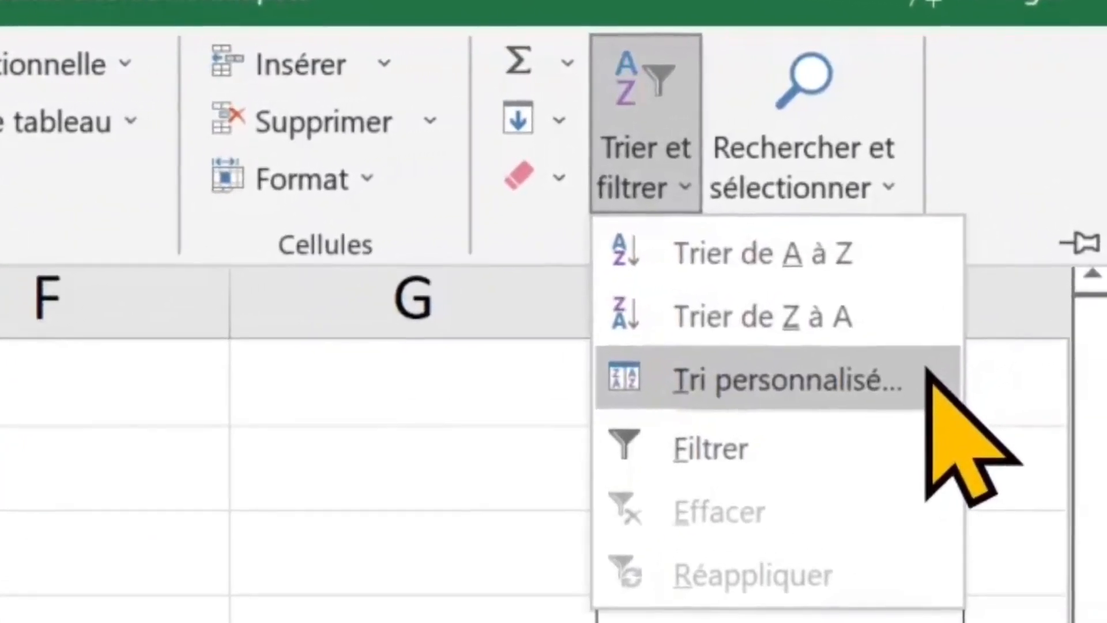
click(927, 368)
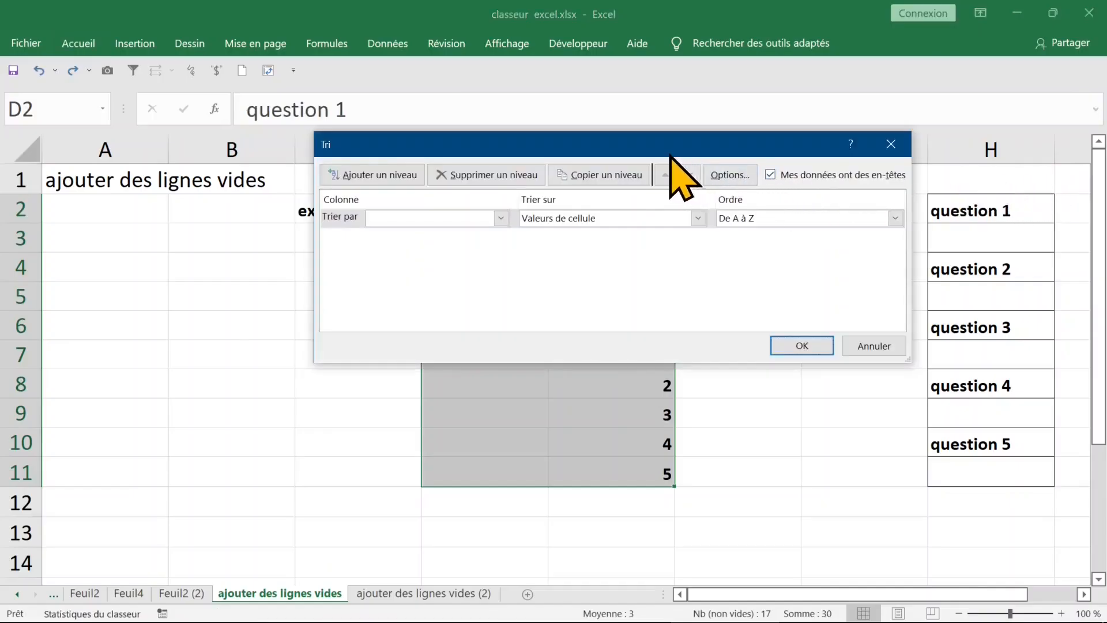
drag(658, 152, 409, 96)
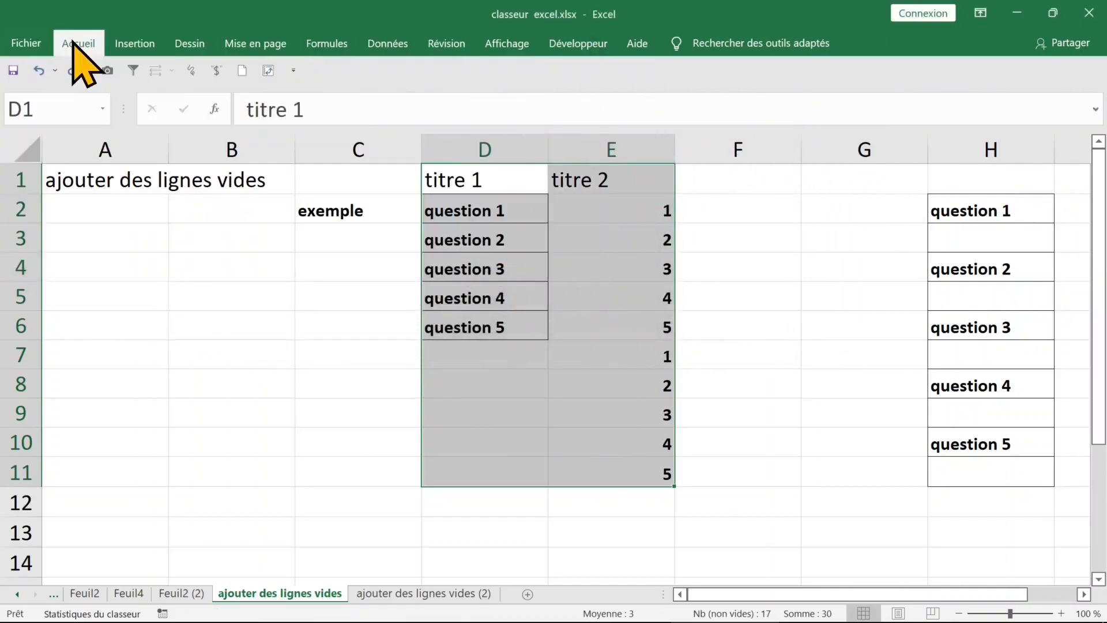
click(79, 46)
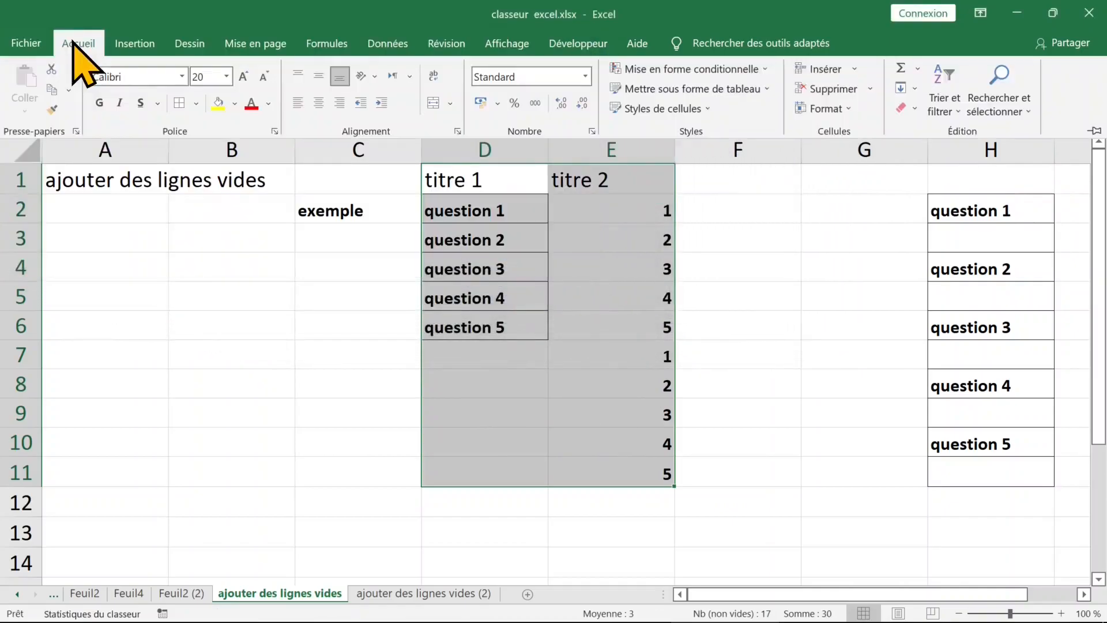
click(958, 111)
click(981, 178)
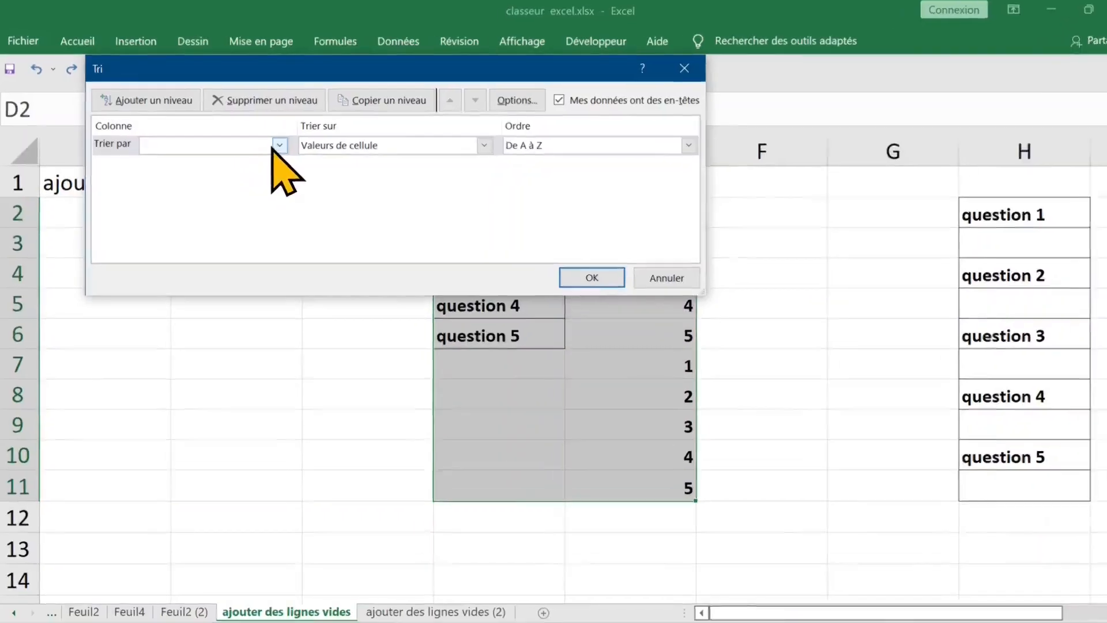
click(280, 145)
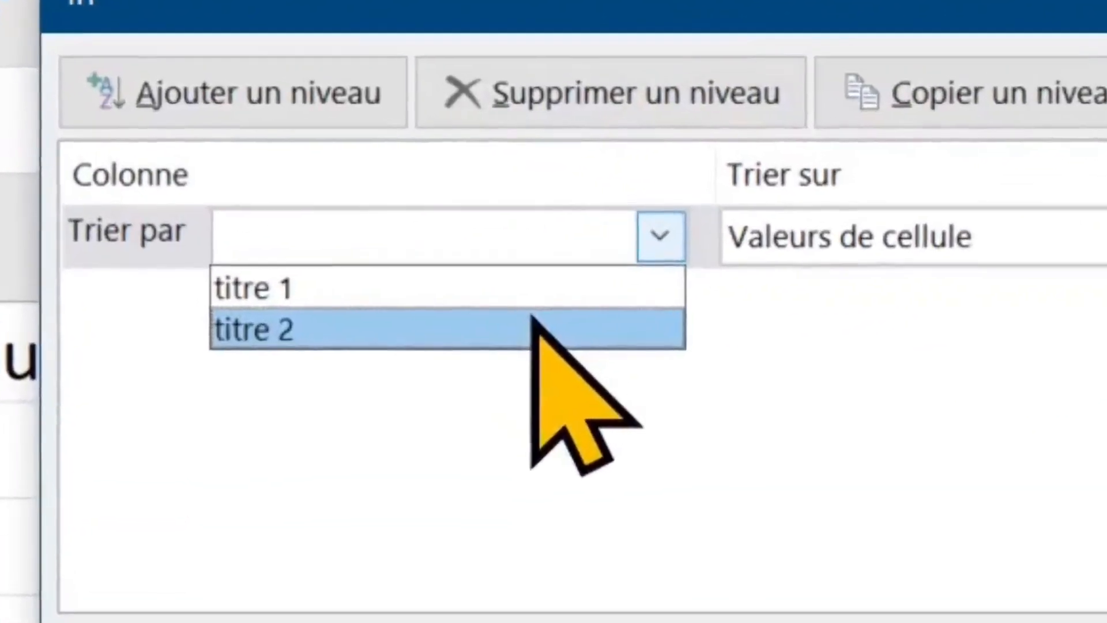
click(532, 321)
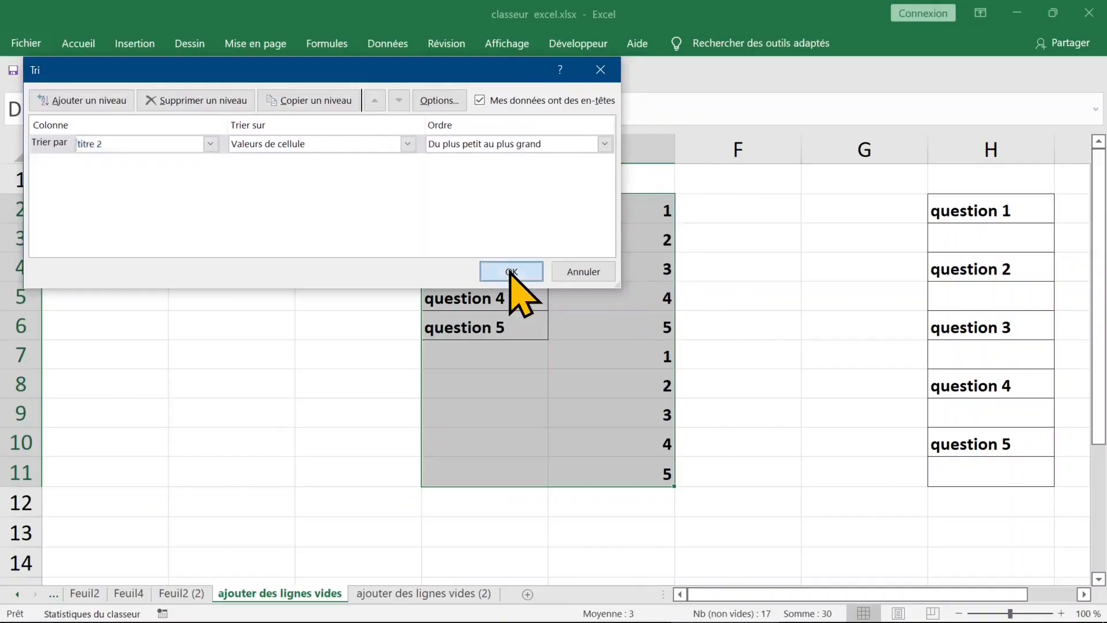
click(599, 557)
click(609, 276)
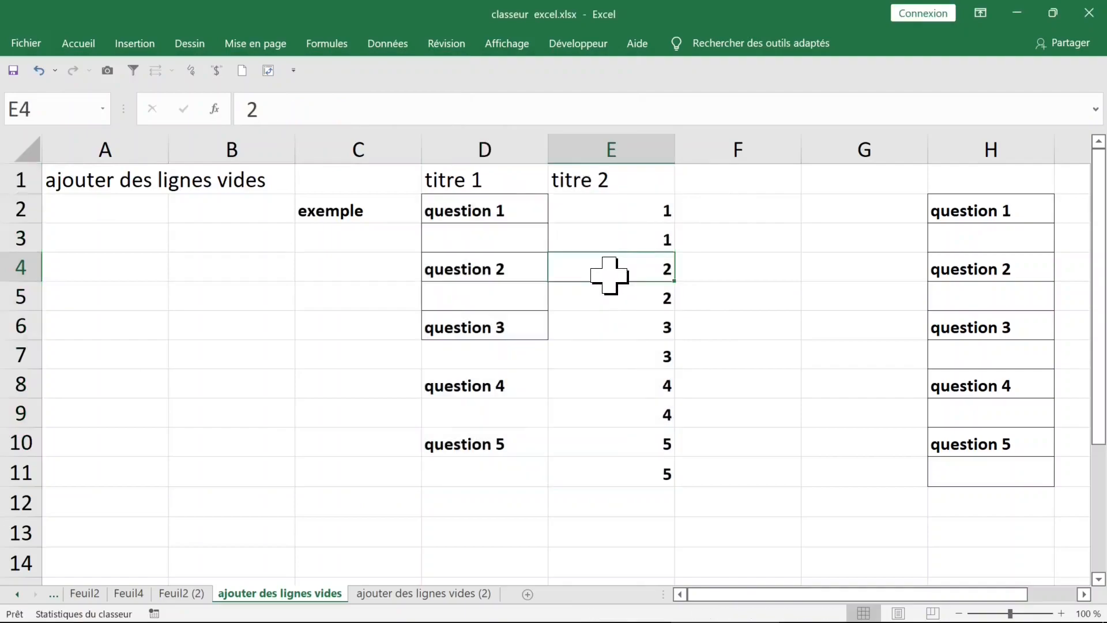
- Delete the whole titre 2 helper column, column E
click(616, 143)
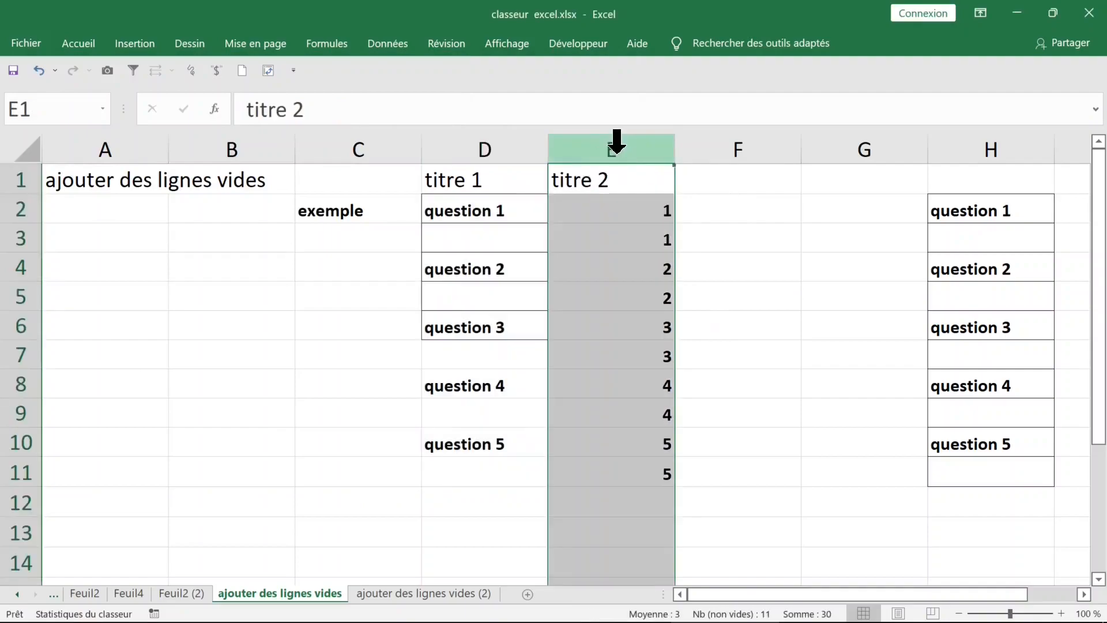
click(619, 297)
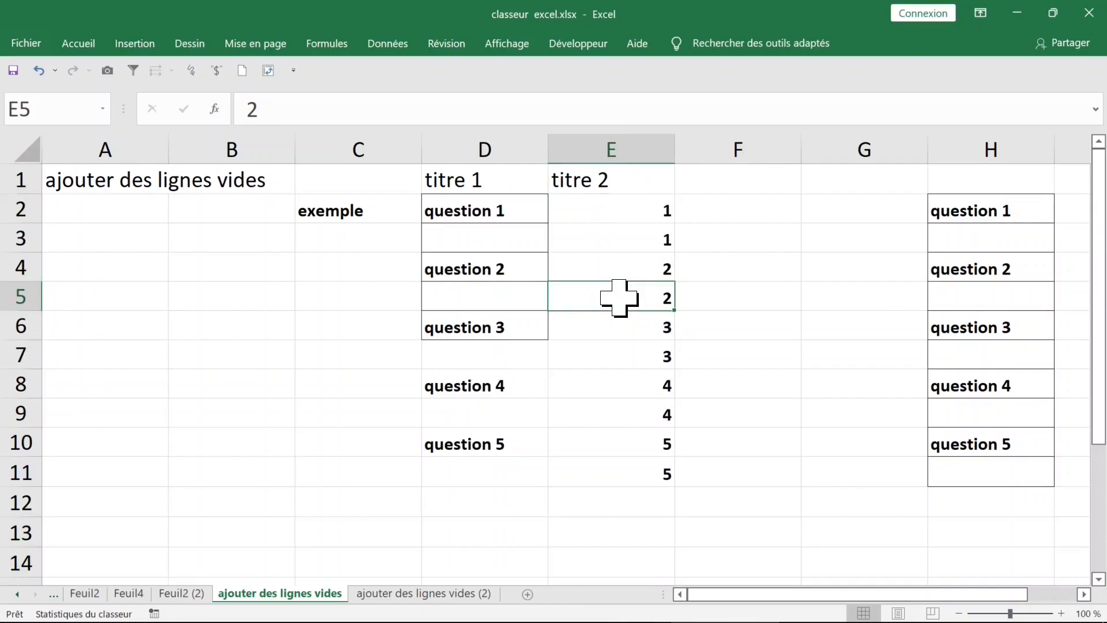
key(shift+space)
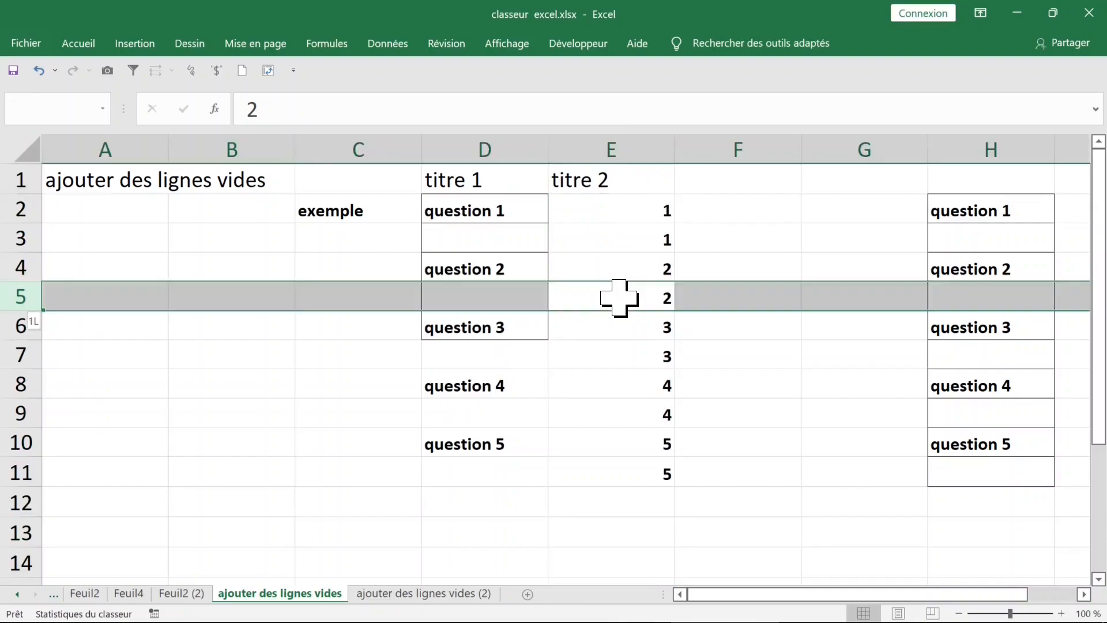
click(618, 268)
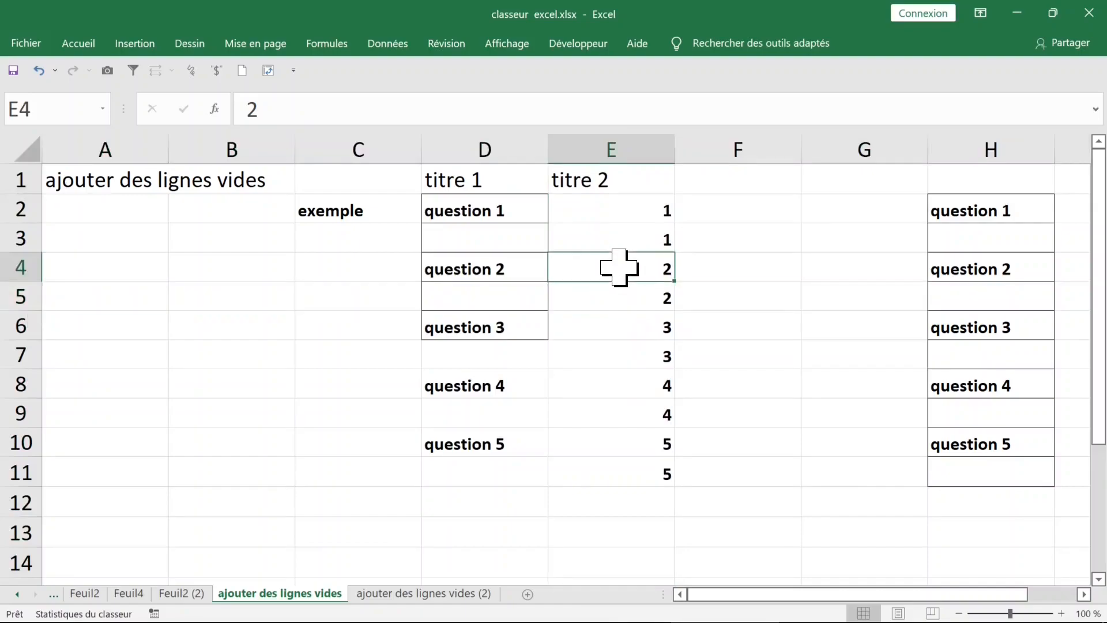
key(ctrl+space)
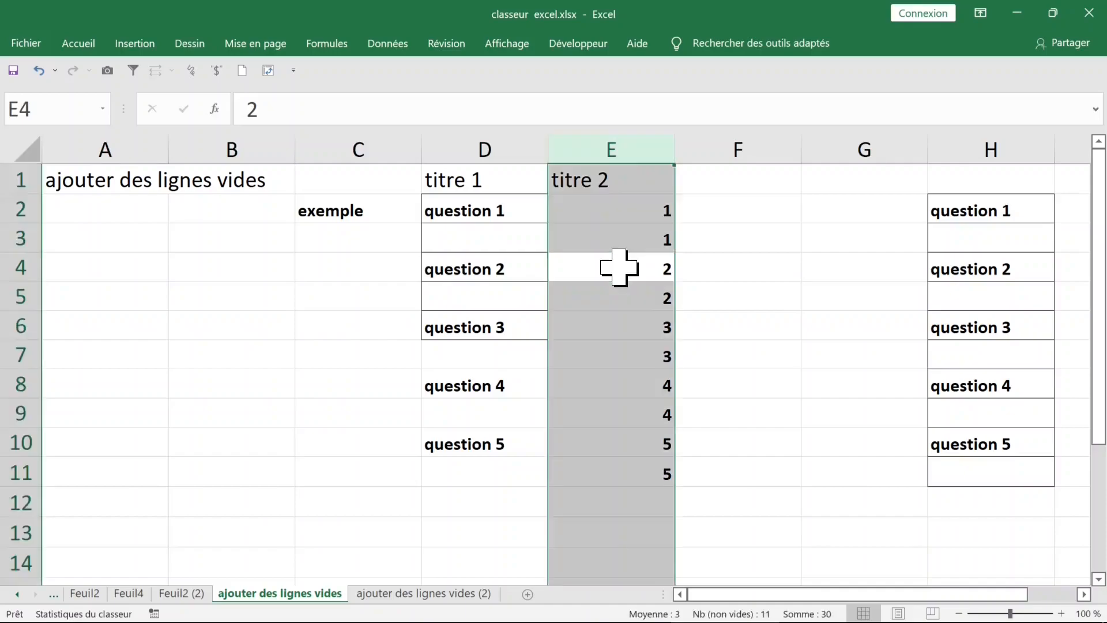
key(ctrl+minus)
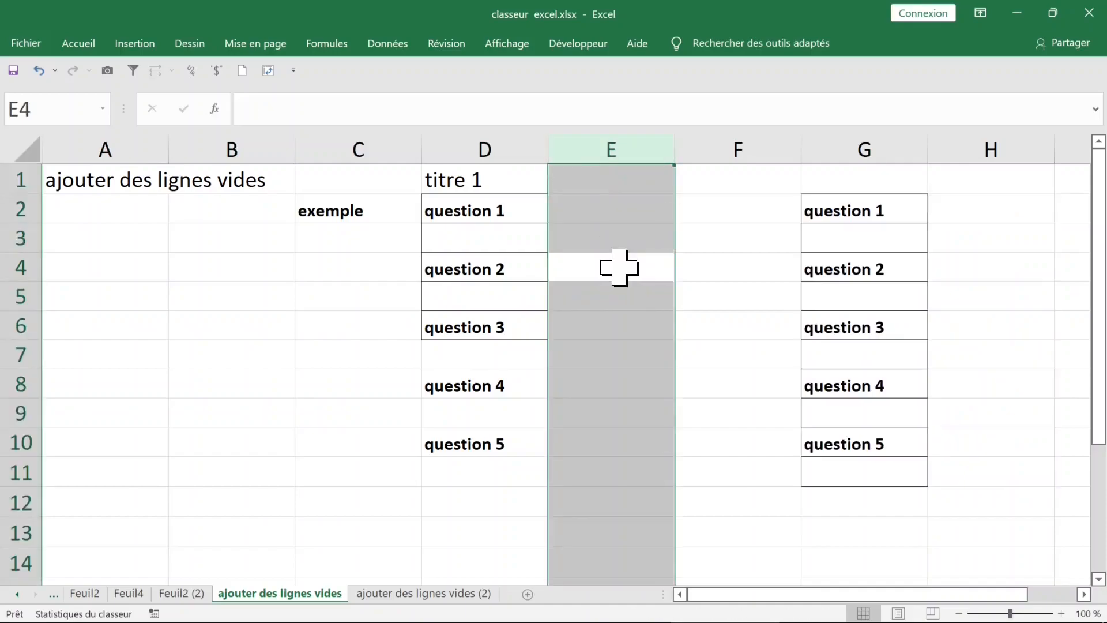
- Clear the header "titre 1" from cell D1
click(502, 178)
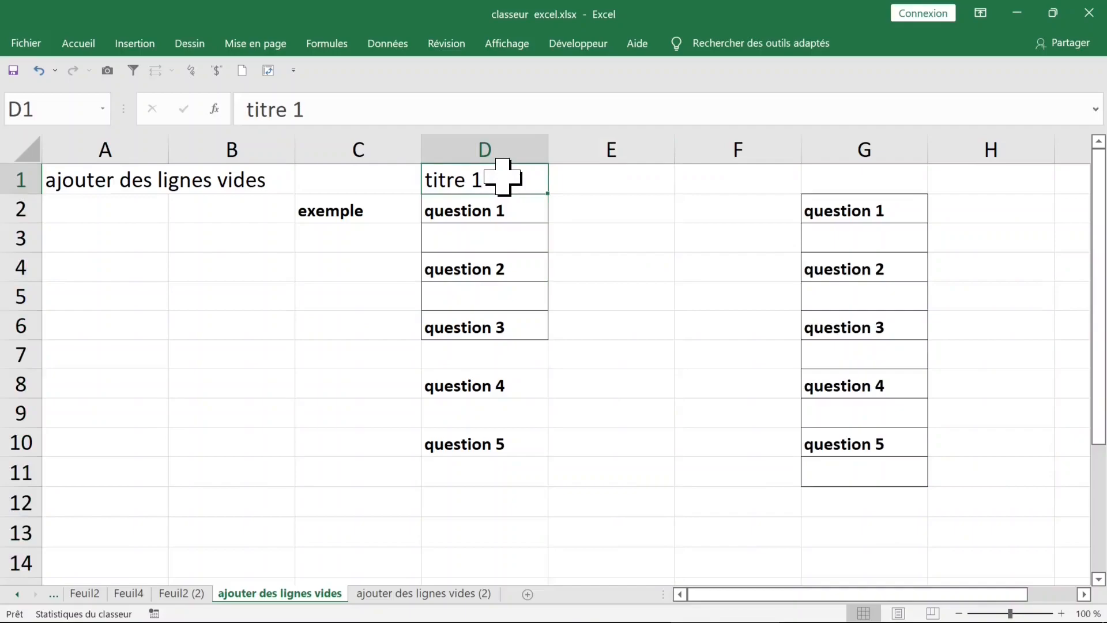
click(512, 237)
click(511, 176)
- Apply all borders to every cell of the question list in D2:D11
drag(494, 207, 499, 461)
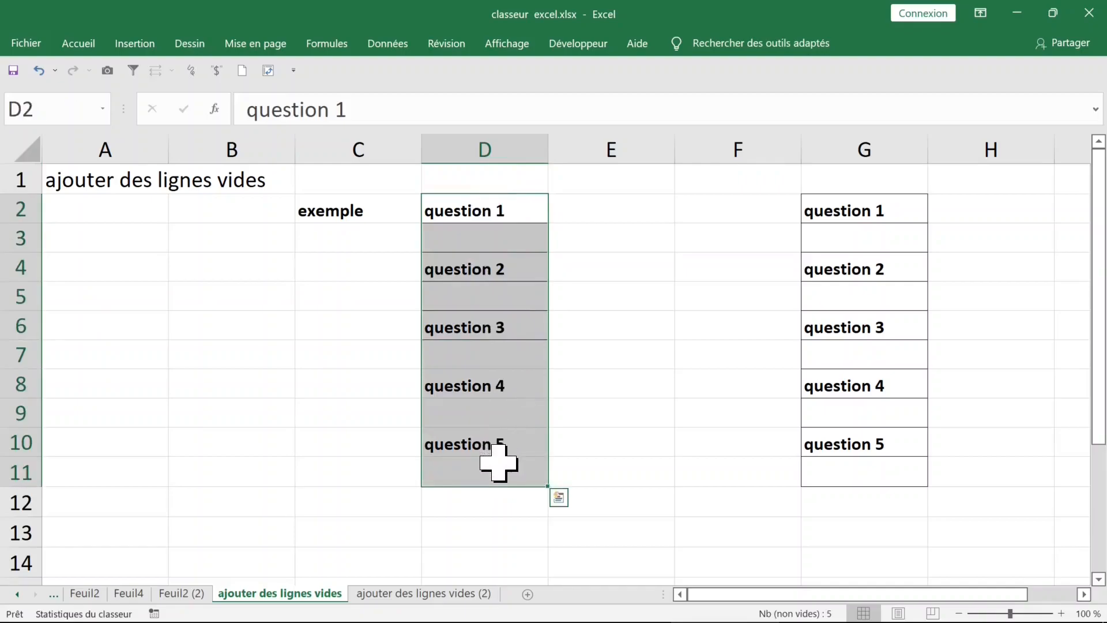
click(79, 45)
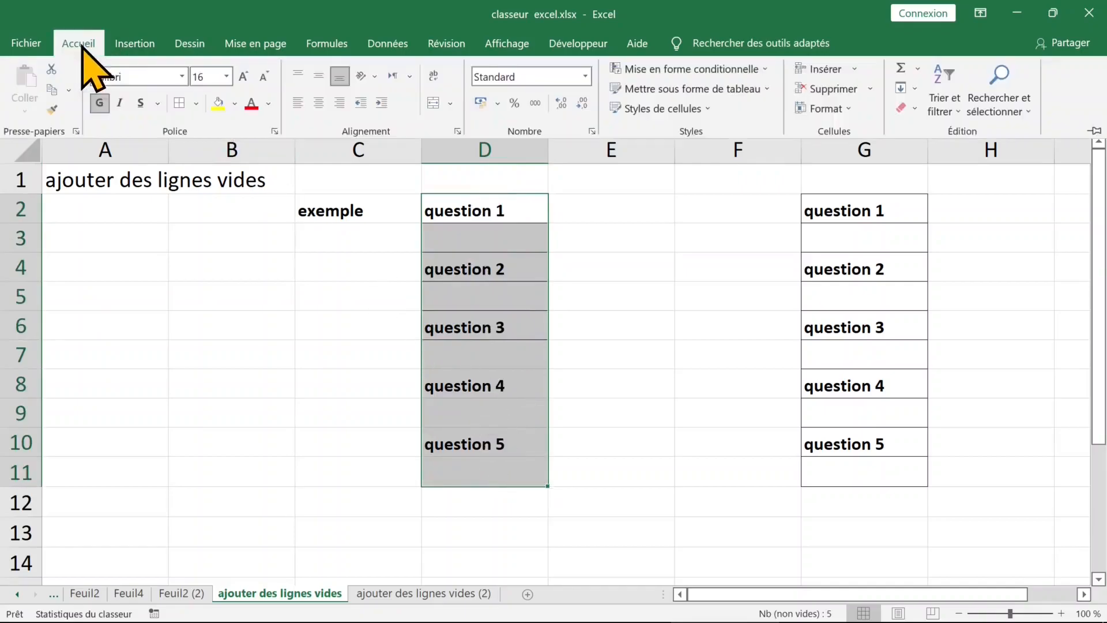
click(180, 108)
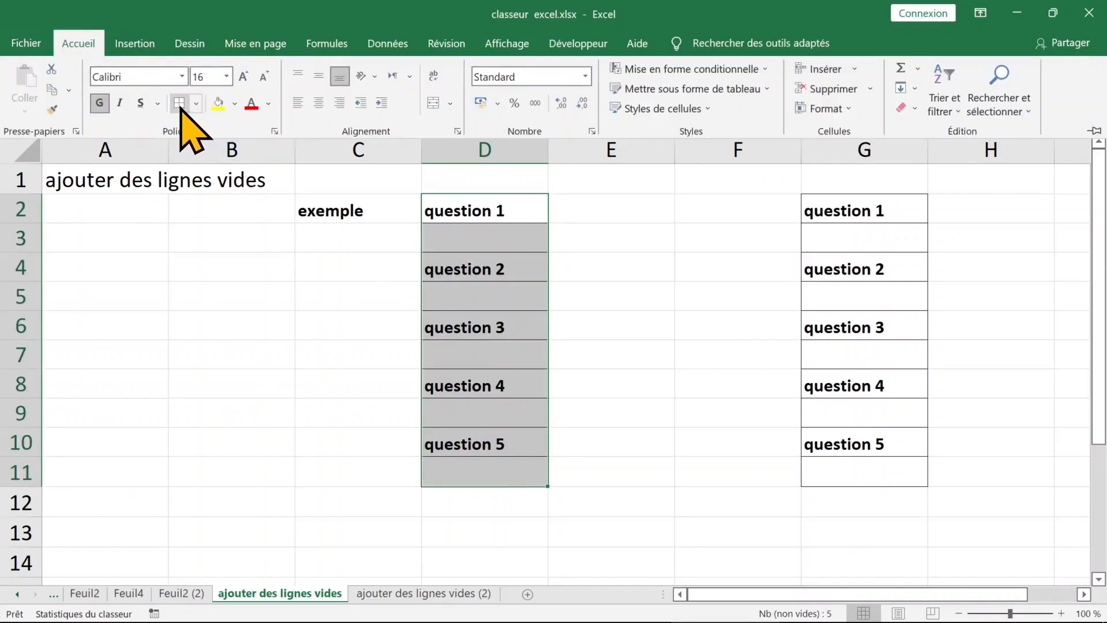
click(634, 366)
click(574, 362)
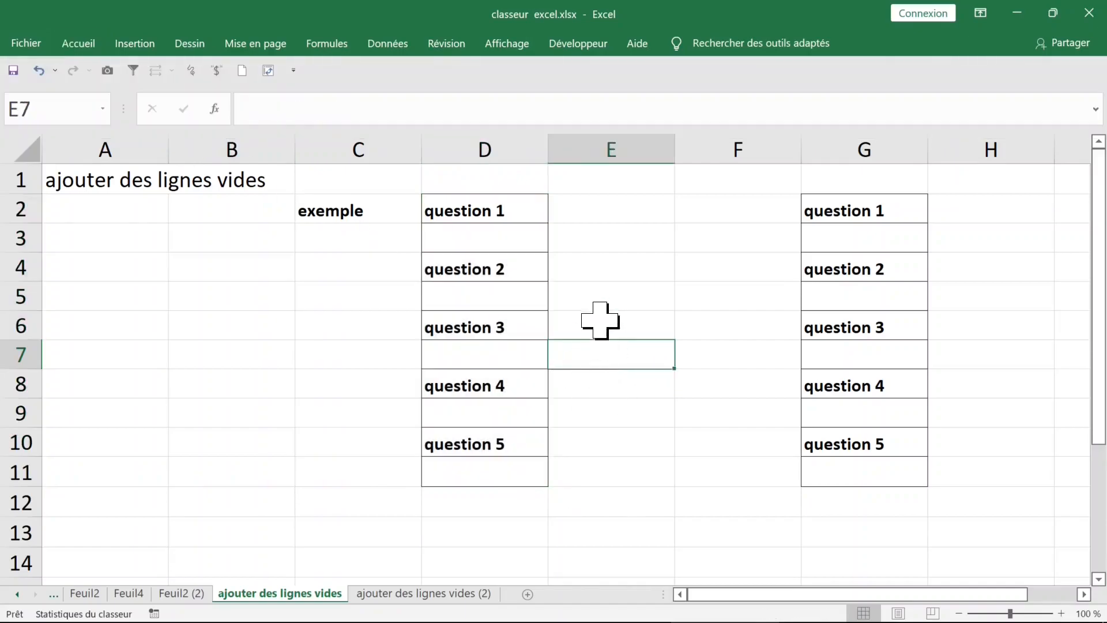
- Widen column D to about twice its width
drag(554, 152, 690, 158)
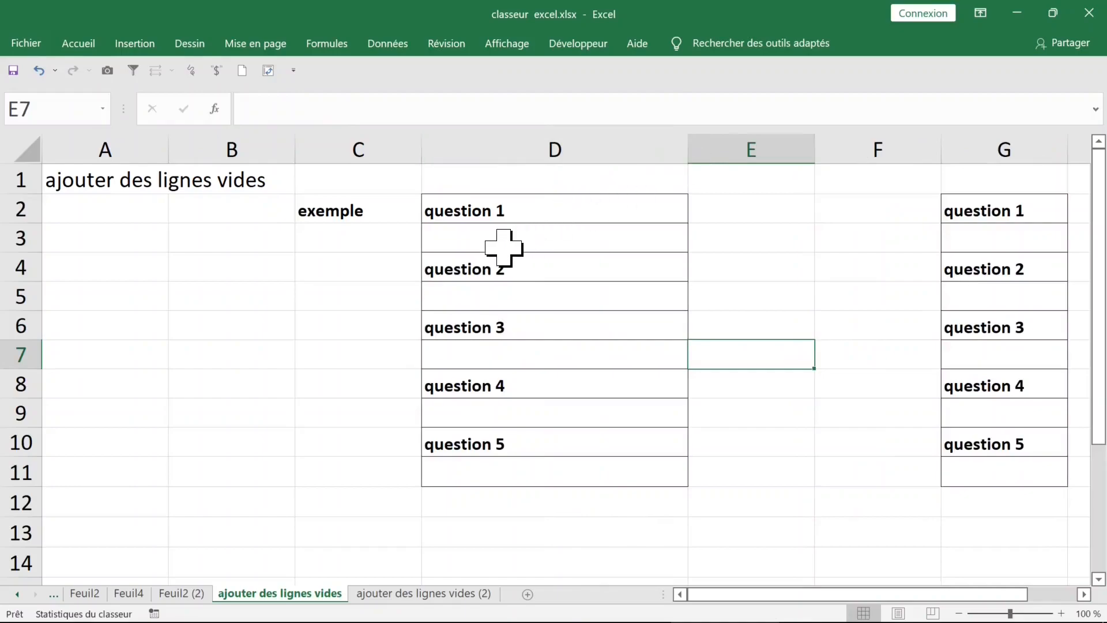
click(503, 248)
click(474, 297)
click(482, 378)
click(501, 470)
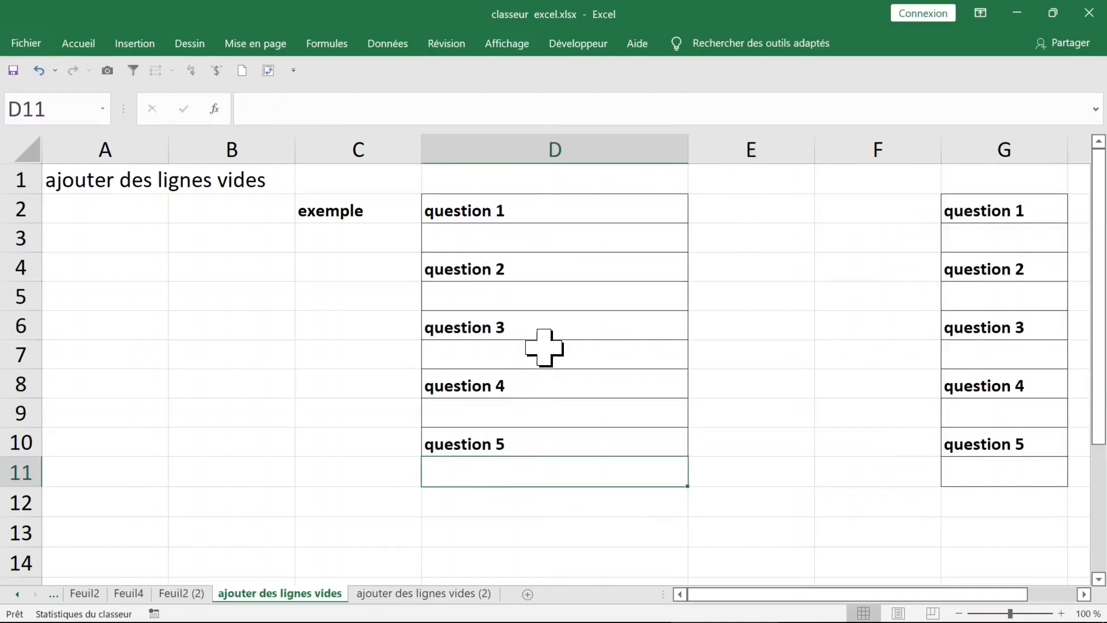
- Select only the blank cells within D2:D11 using Go To Special and fill them with the lightest gold theme colour
click(555, 208)
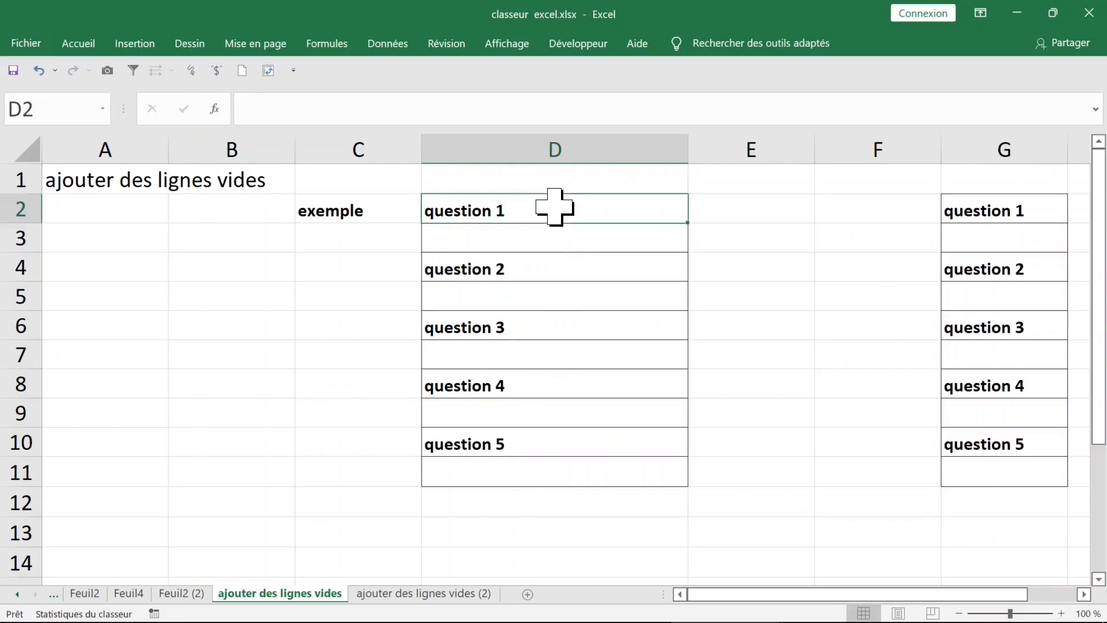
drag(552, 218, 554, 467)
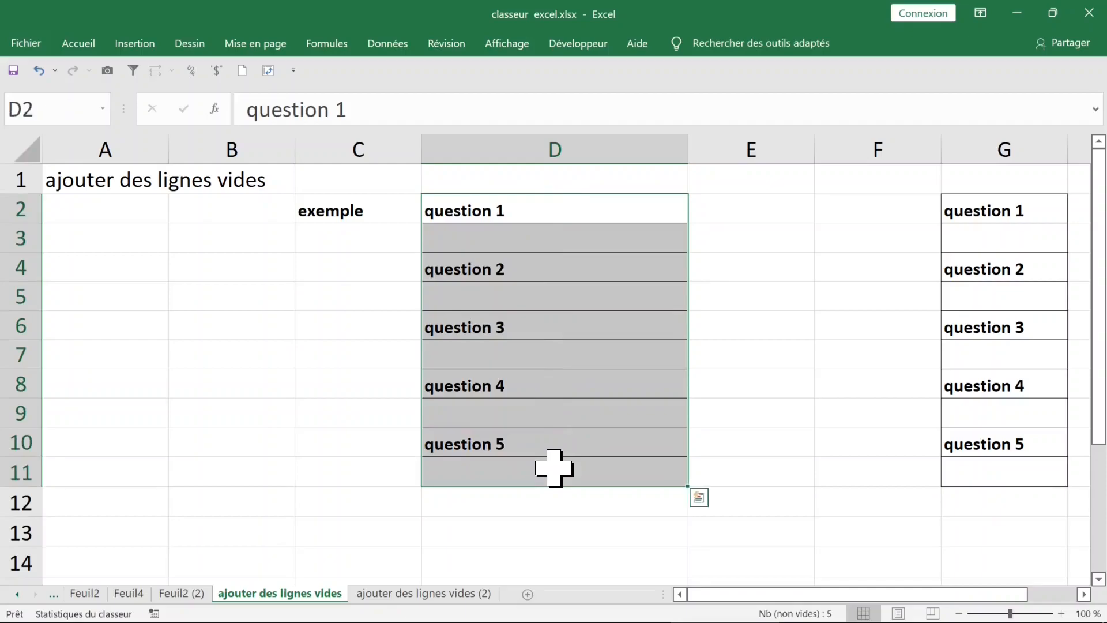
key(F5)
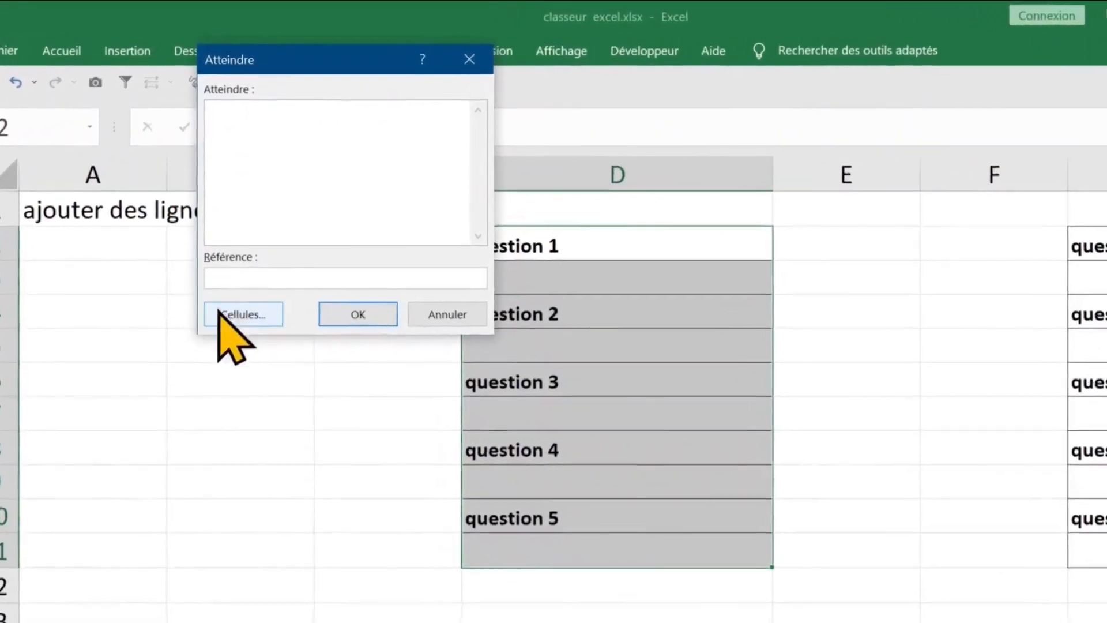
click(235, 275)
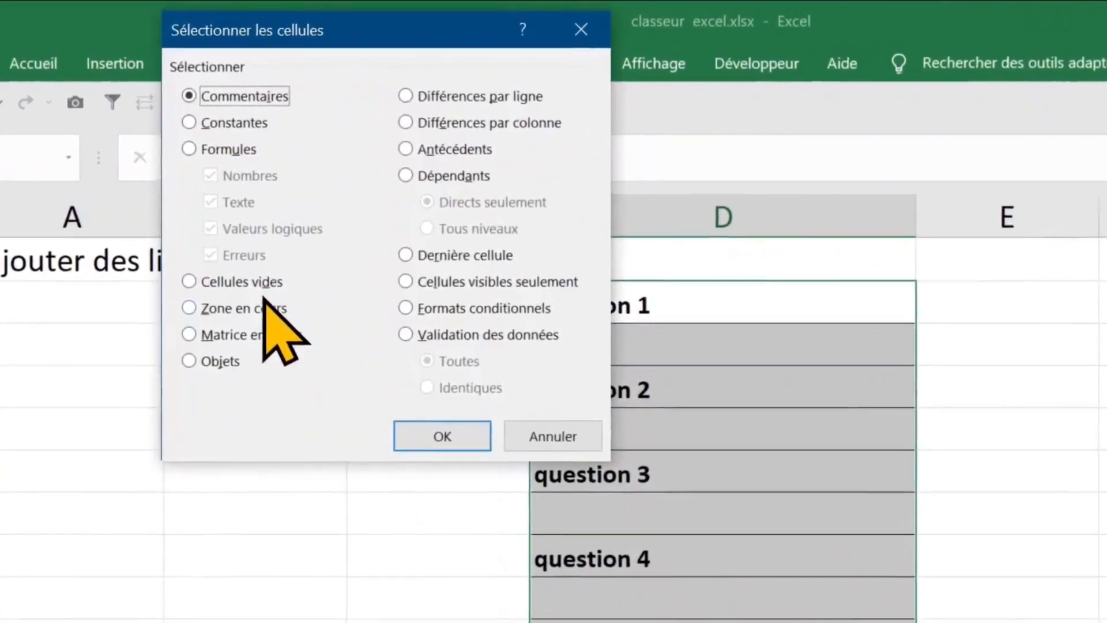
click(243, 255)
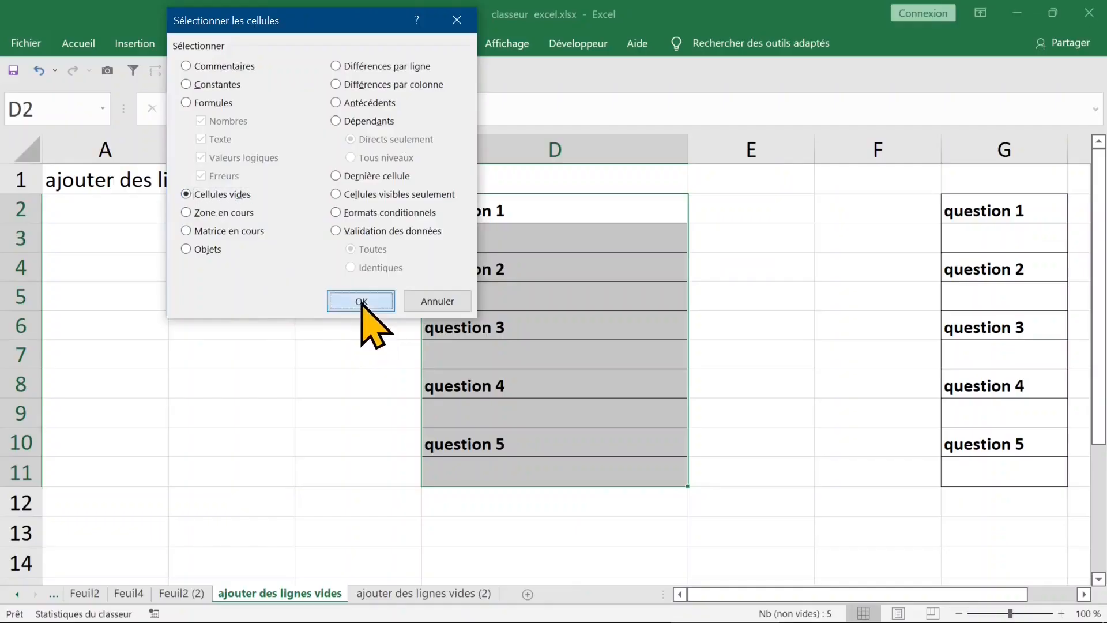
click(470, 480)
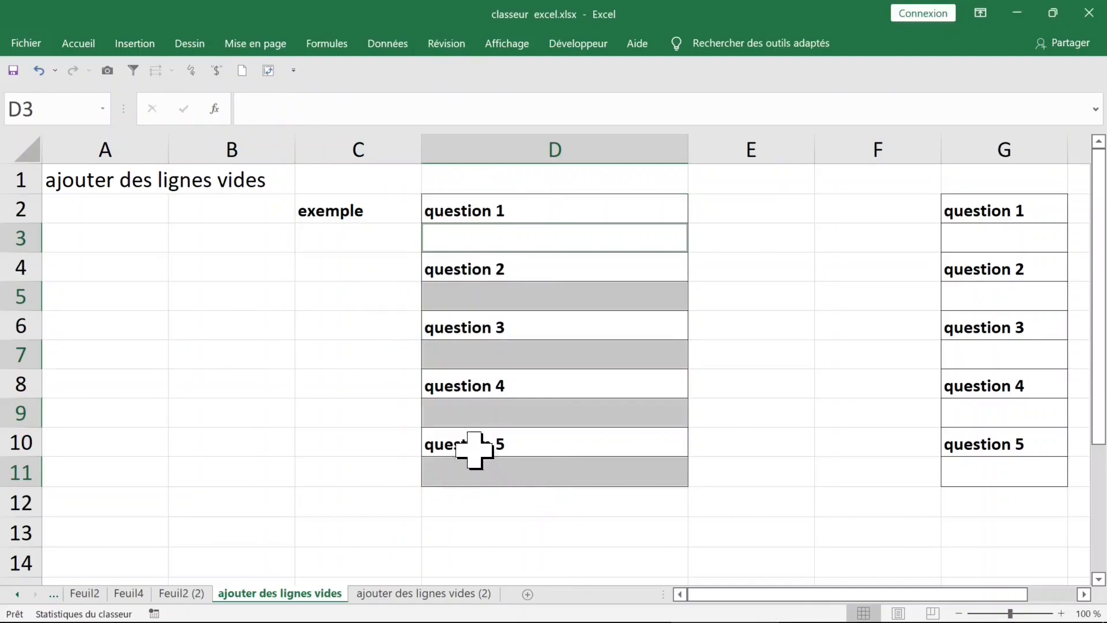
click(86, 45)
click(235, 104)
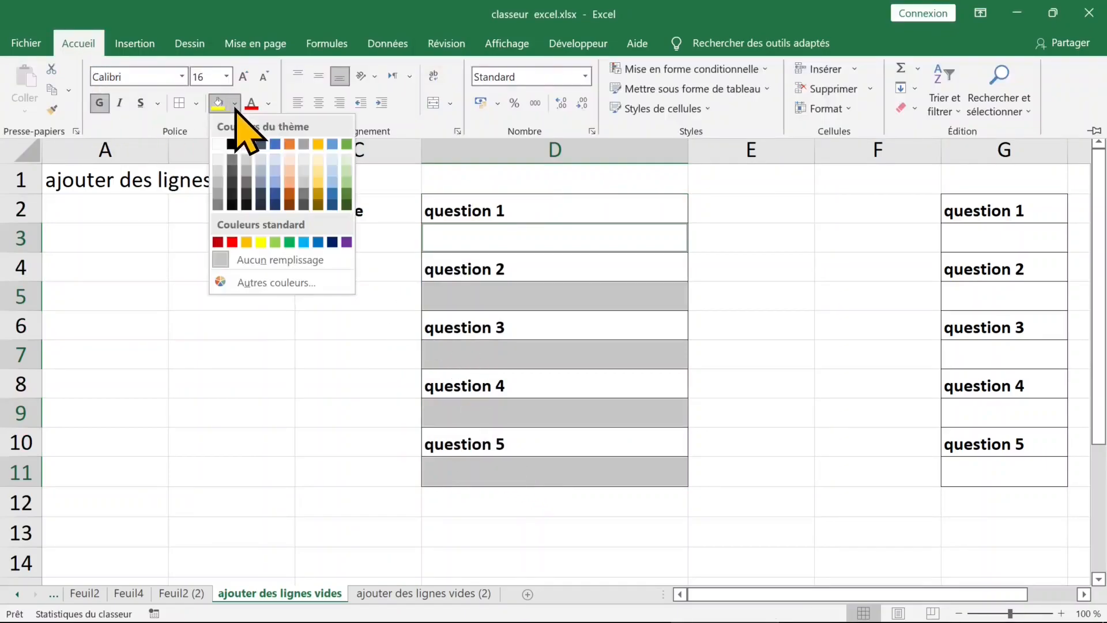
click(317, 157)
click(532, 241)
click(490, 211)
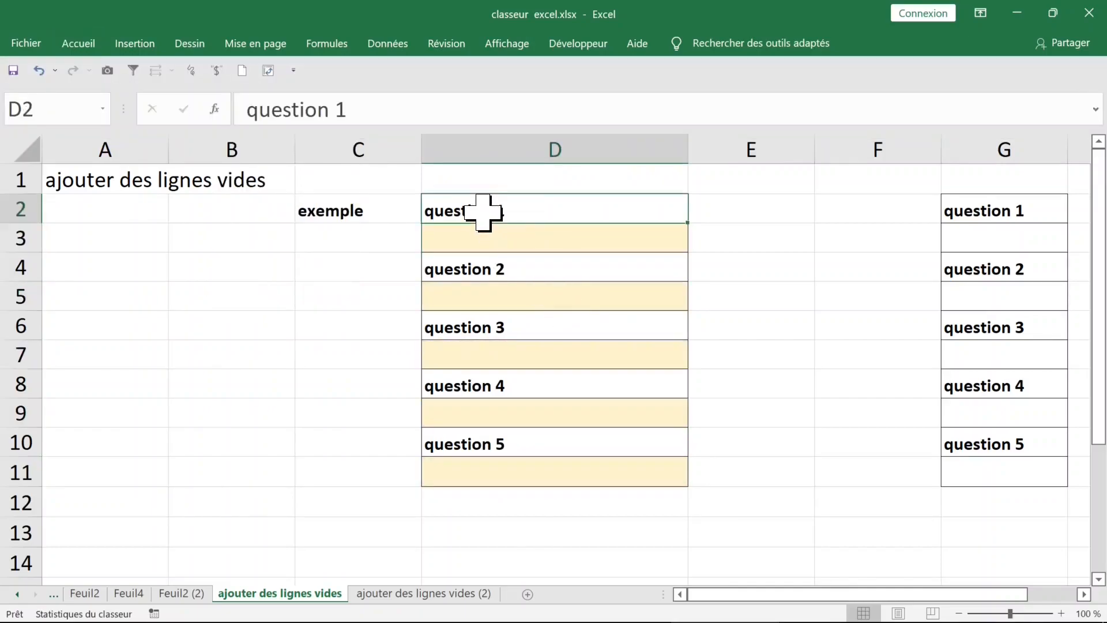
click(489, 241)
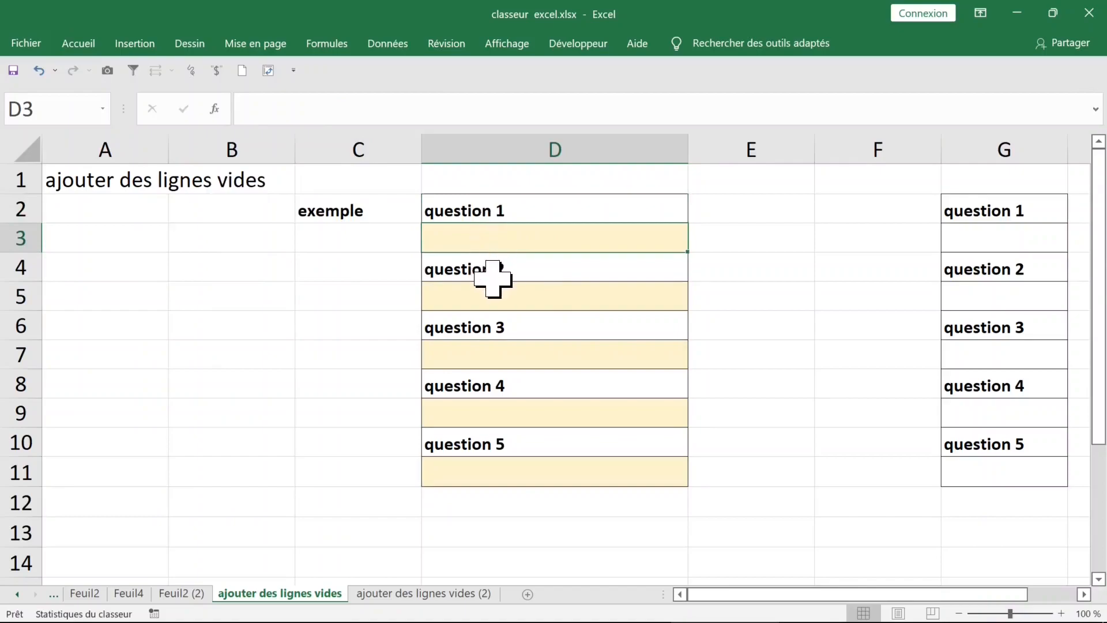
click(494, 300)
click(501, 382)
click(505, 440)
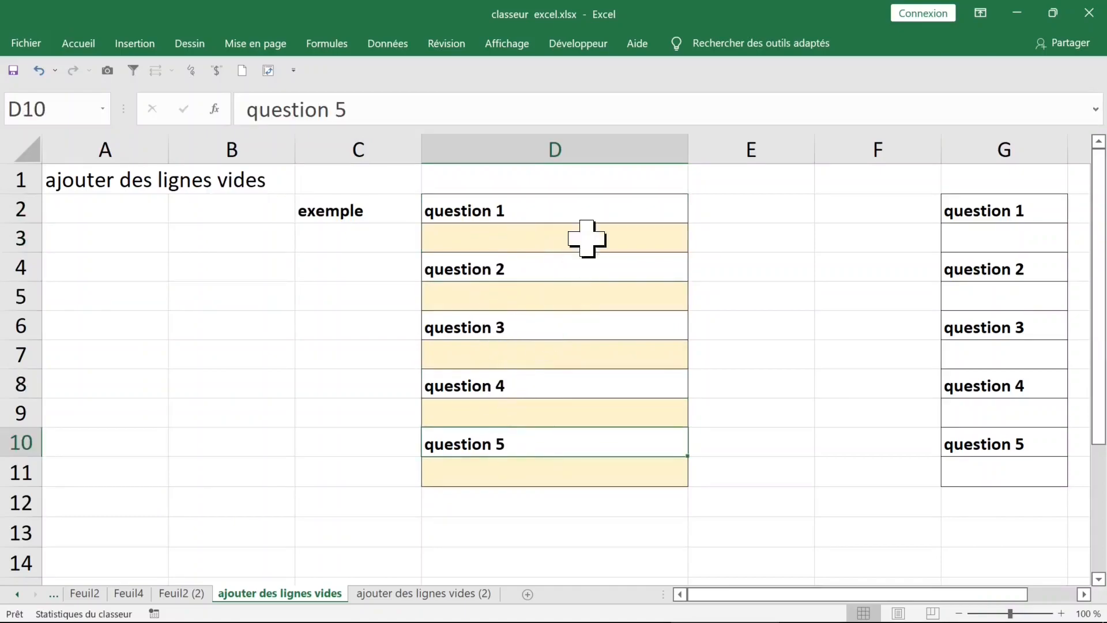
- On the sheet "ajouter des lignes vides (2)", fill the question series down from question 1 in D2 to question 12 in D13
drag(527, 206, 527, 205)
drag(527, 205, 526, 265)
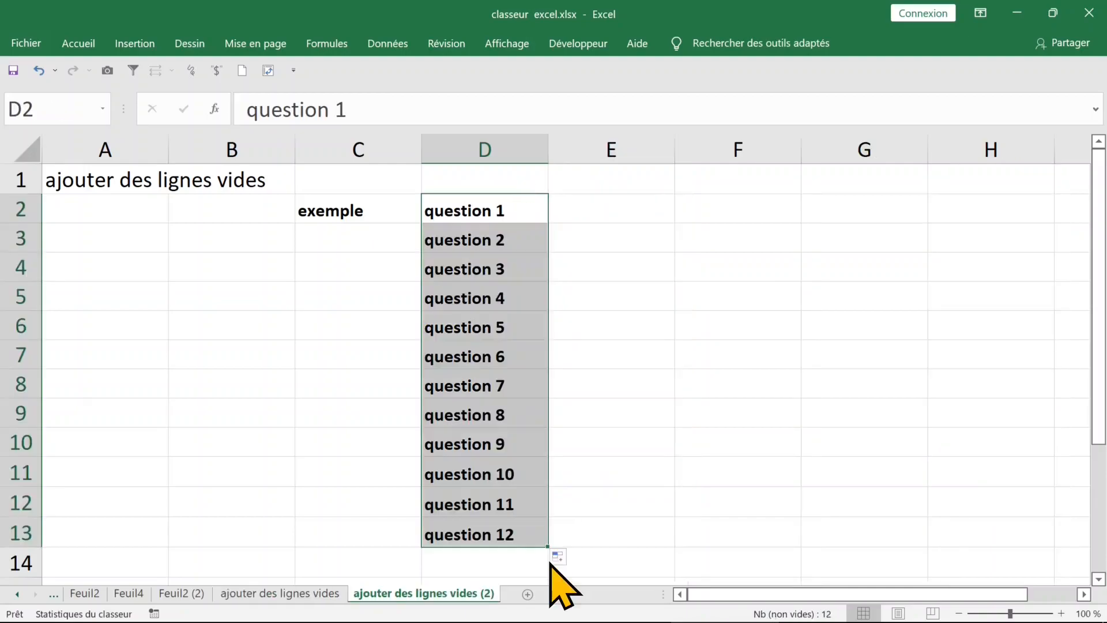
click(522, 209)
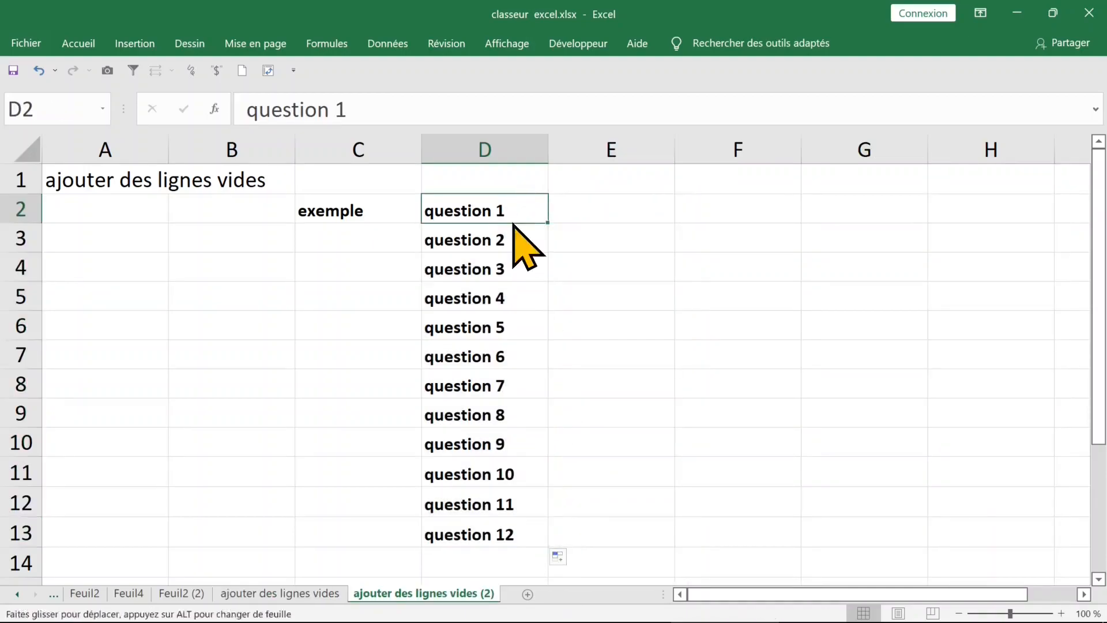
click(21, 238)
click(21, 296)
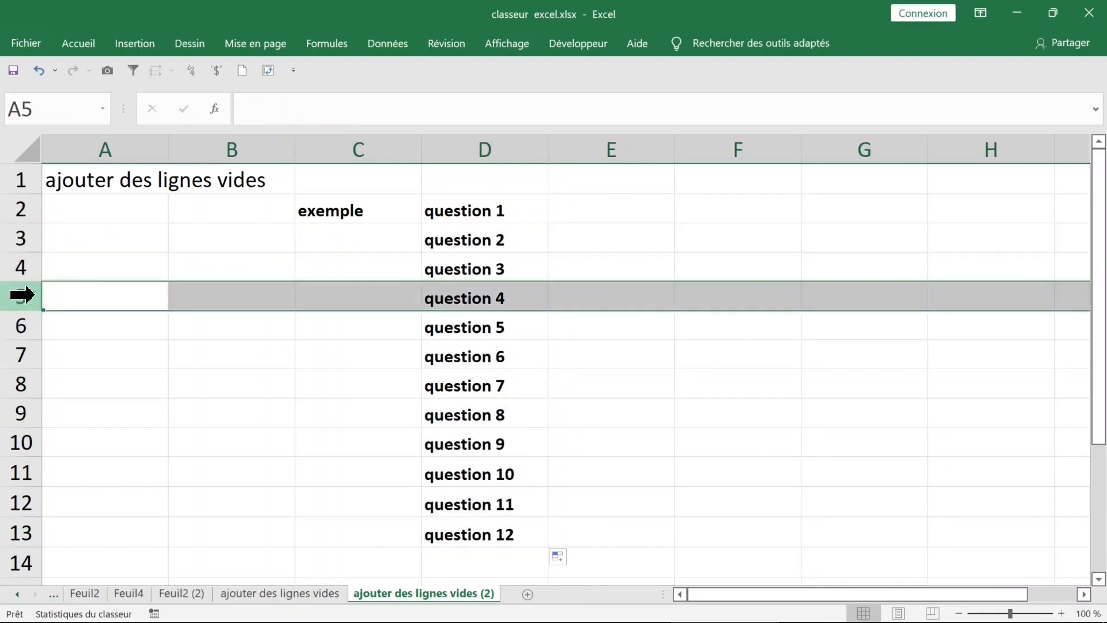
click(503, 213)
click(588, 204)
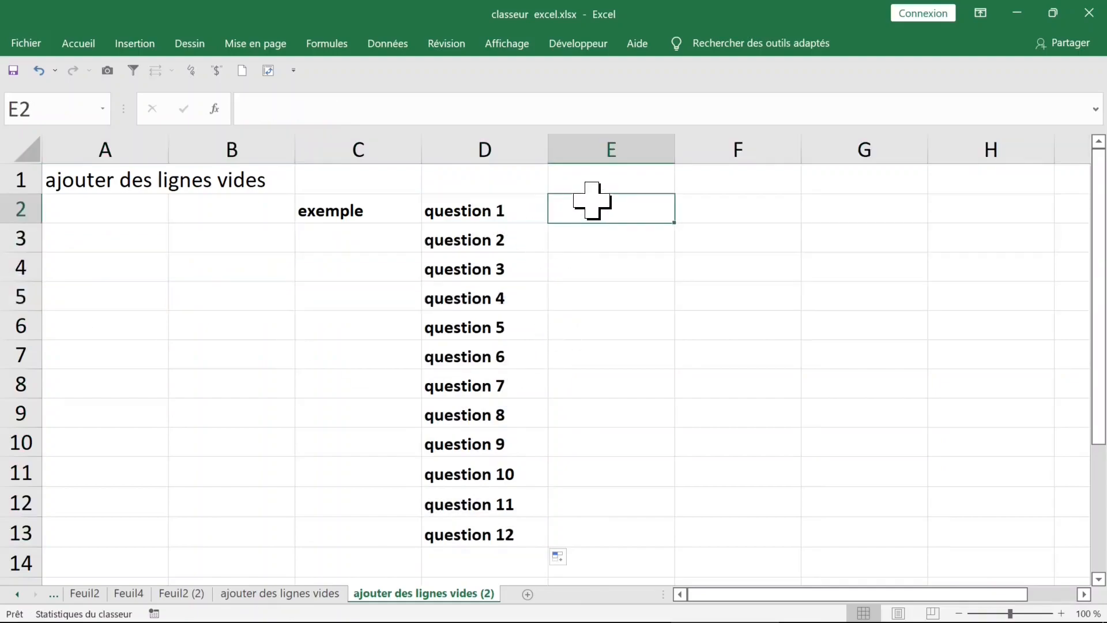
- Enter the header "titre 2" in E1 and "titre 1" in D1 above the questions
click(600, 186)
text(titre)
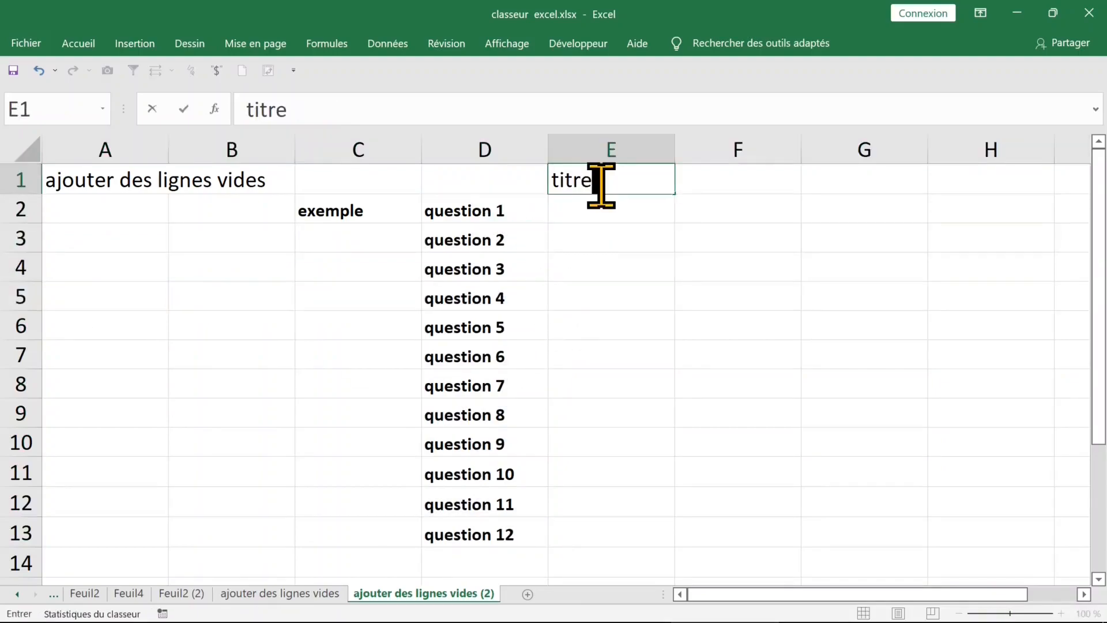
text( 2)
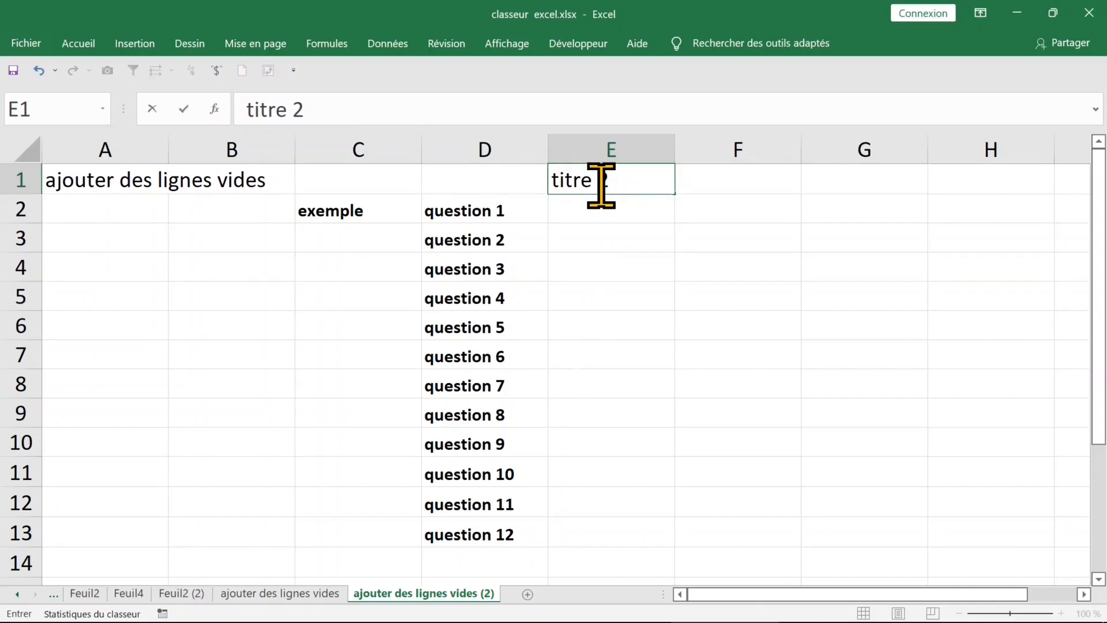
click(465, 181)
text(titre 1)
key(shift+Right)
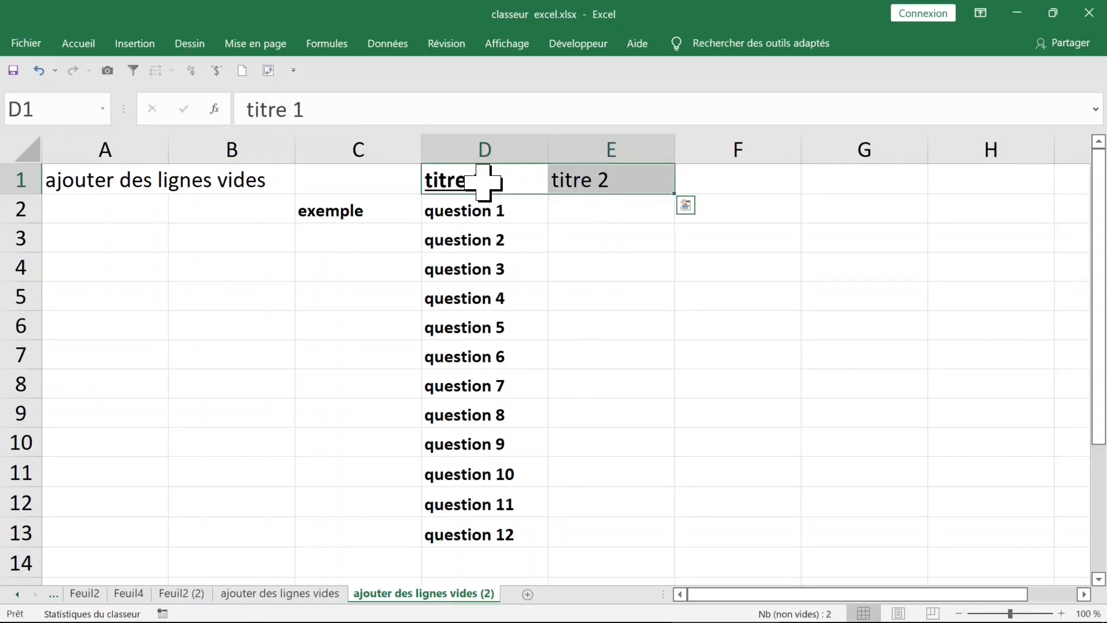
- Number the questions from 1 to 12 in E2:E13 by entering 1 and 2 and filling the series down
click(482, 215)
click(565, 216)
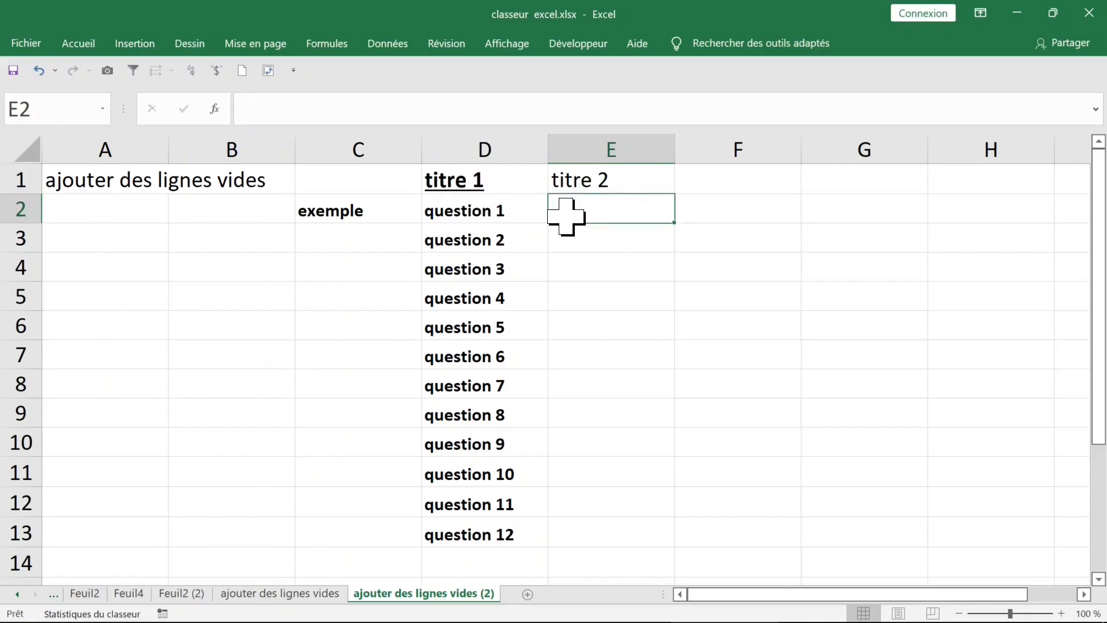
double_click(566, 217)
text(1)
key(Return)
text(2)
click(634, 324)
drag(638, 214, 638, 240)
double_click(675, 253)
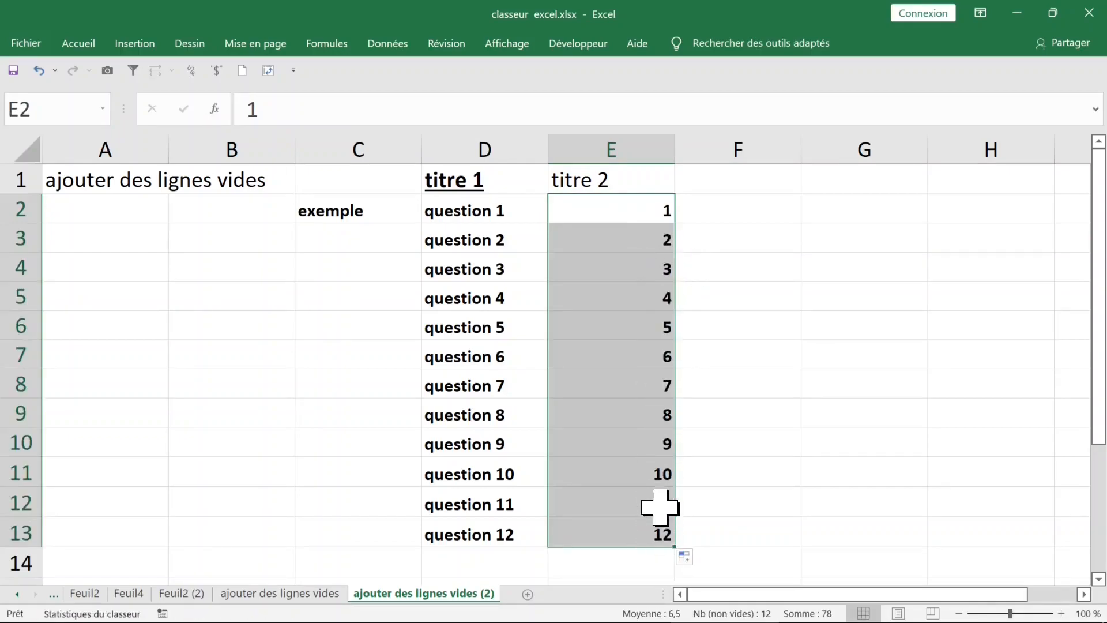
- Copy the numbers 1 to 12 from E2:E13 and paste them directly below, starting in E14
key(ctrl+c)
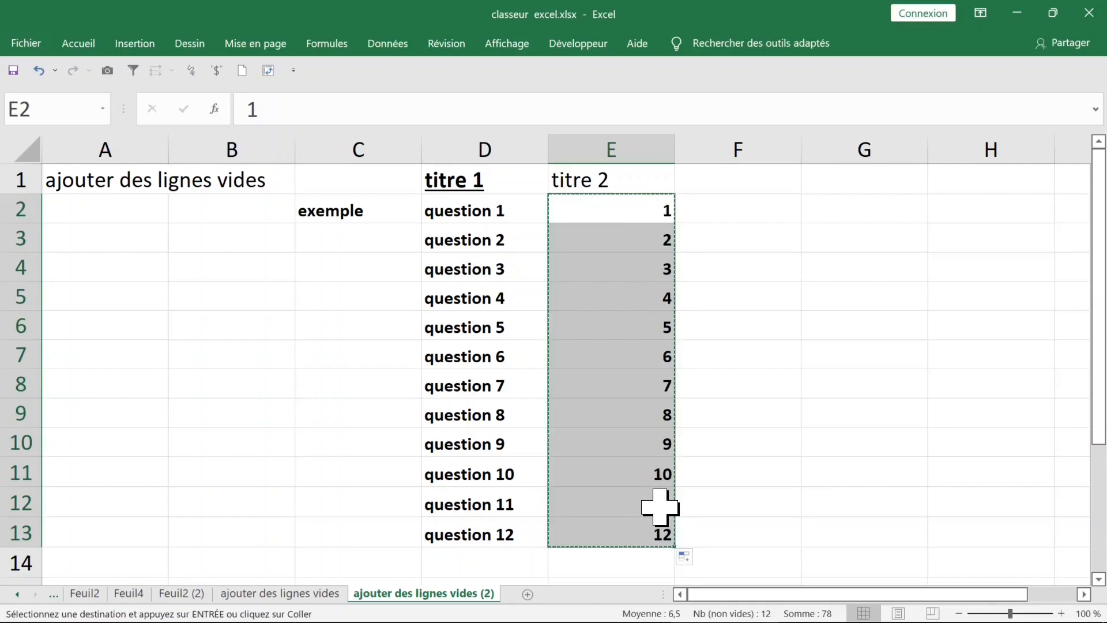
click(622, 568)
key(Down)
key(Down)
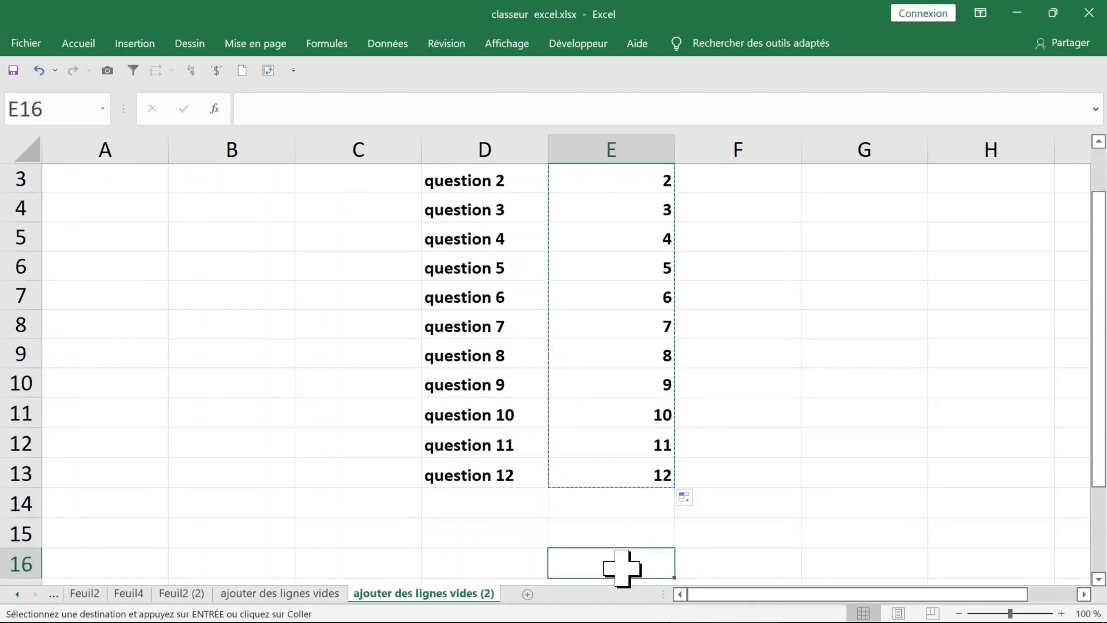
key(Up)
key(Up)
key(Up)
key(Down)
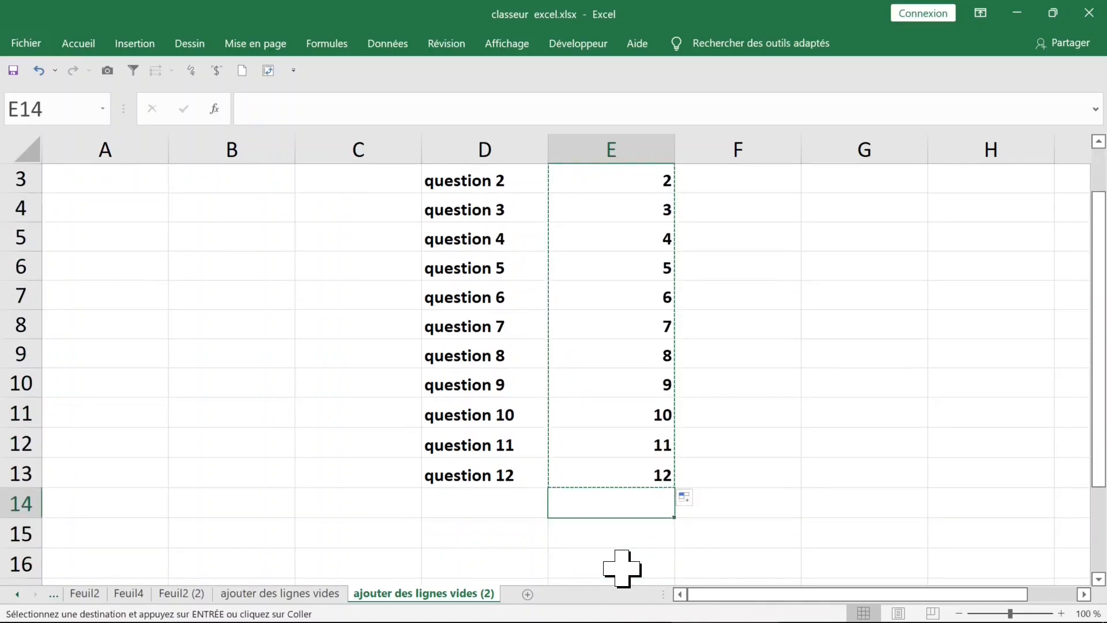
key(ctrl+v)
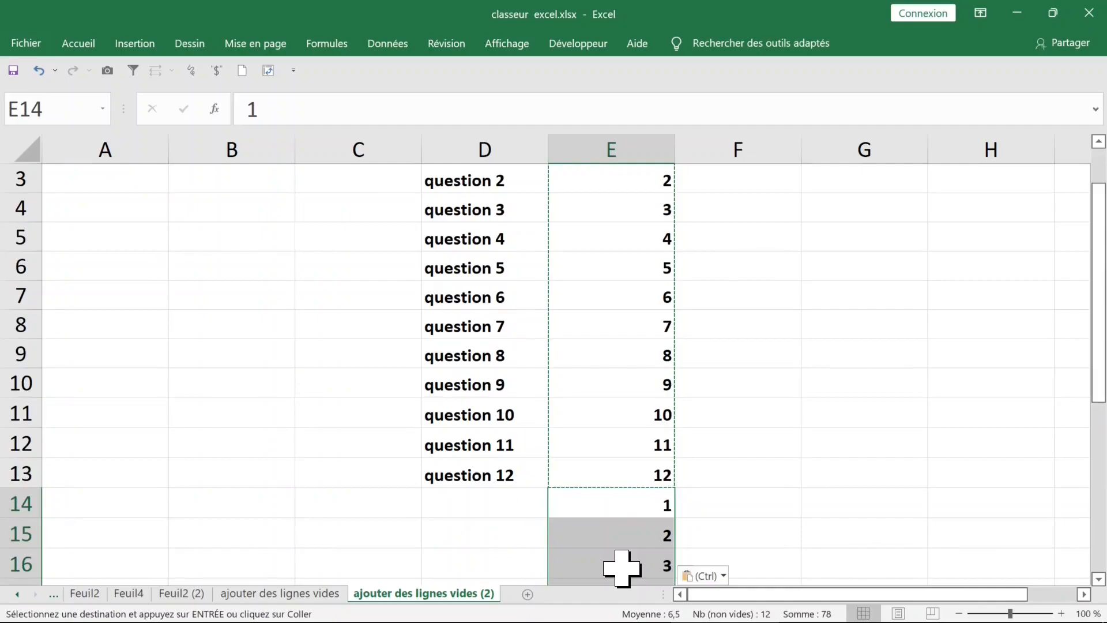
- Paste the same 1 to 12 series a second time below the first copy, starting in E26
key(ctrl+Down)
key(Down)
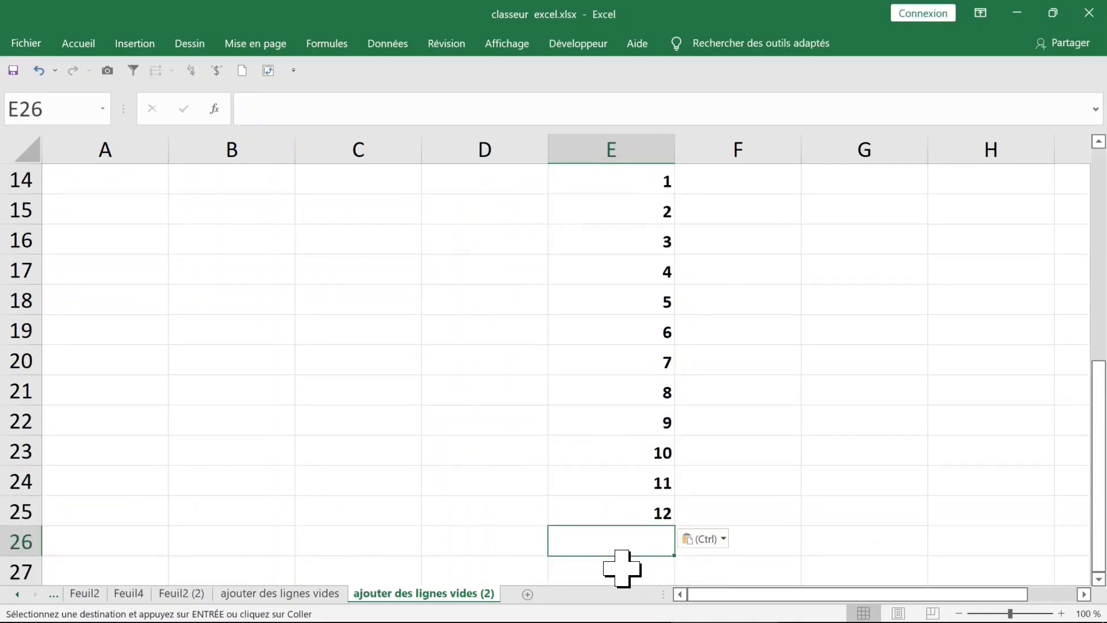
key(ctrl+v)
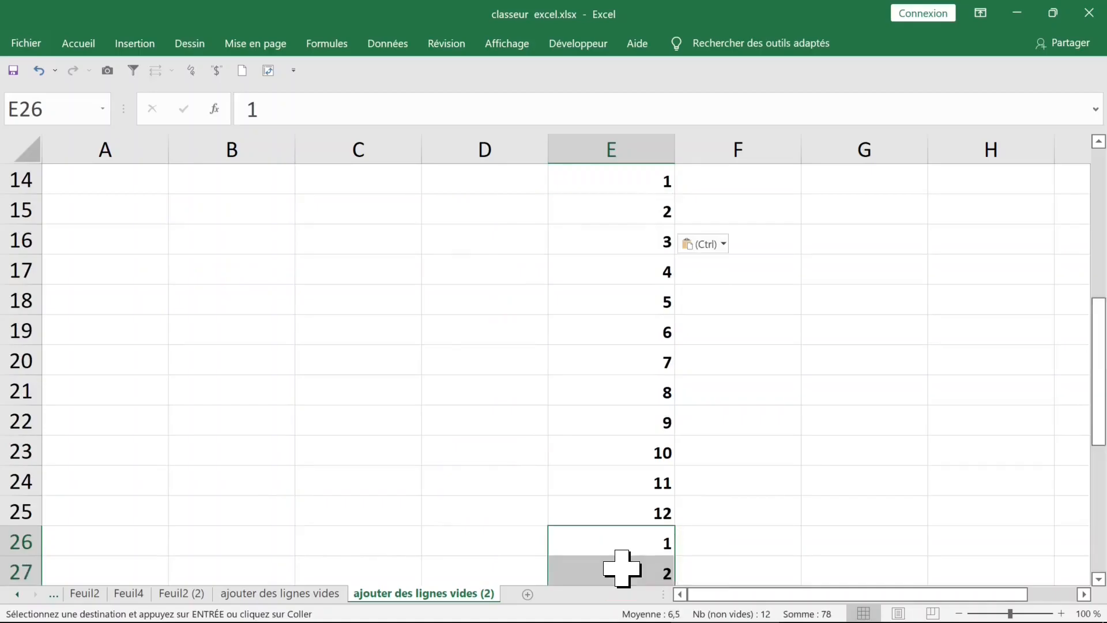
key(ctrl+Down)
key(Down)
key(Up)
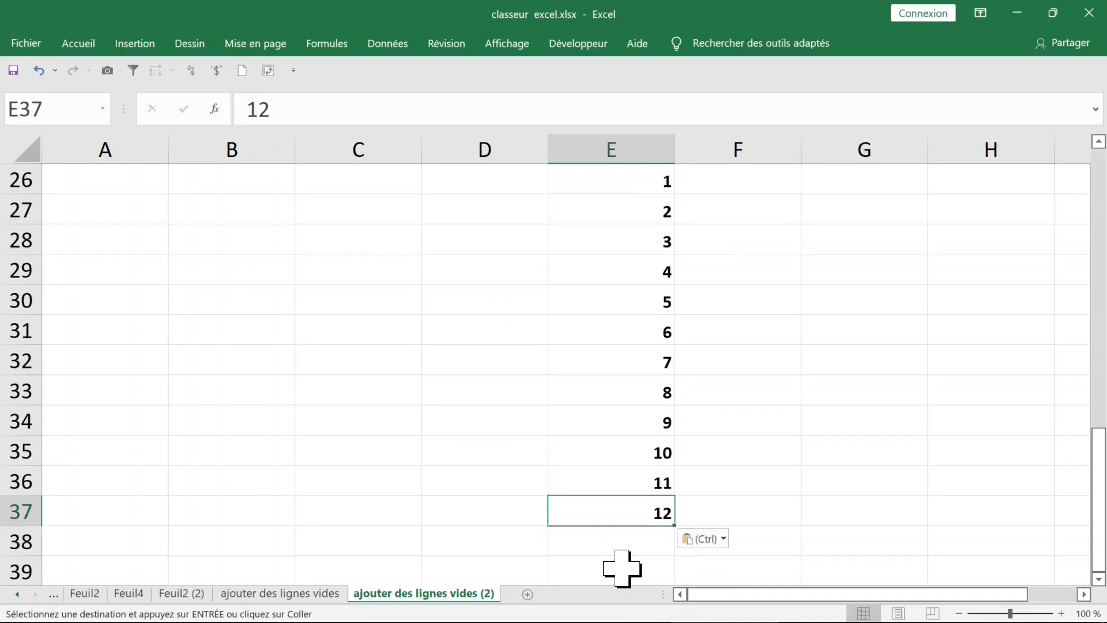
key(ctrl+Up)
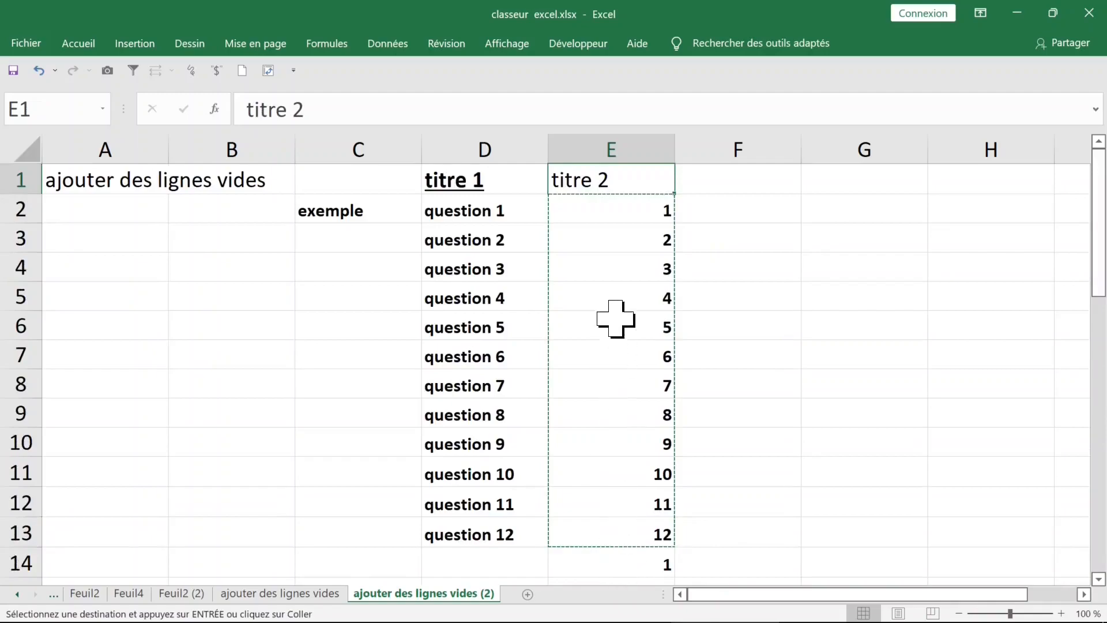
click(491, 188)
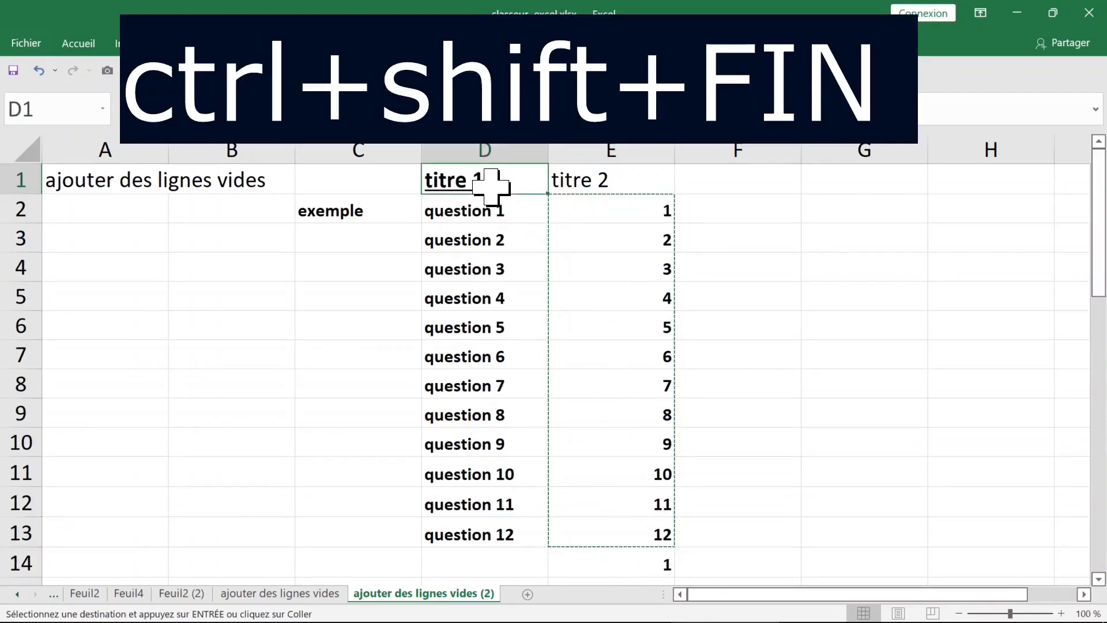
key(ctrl+shift+Right)
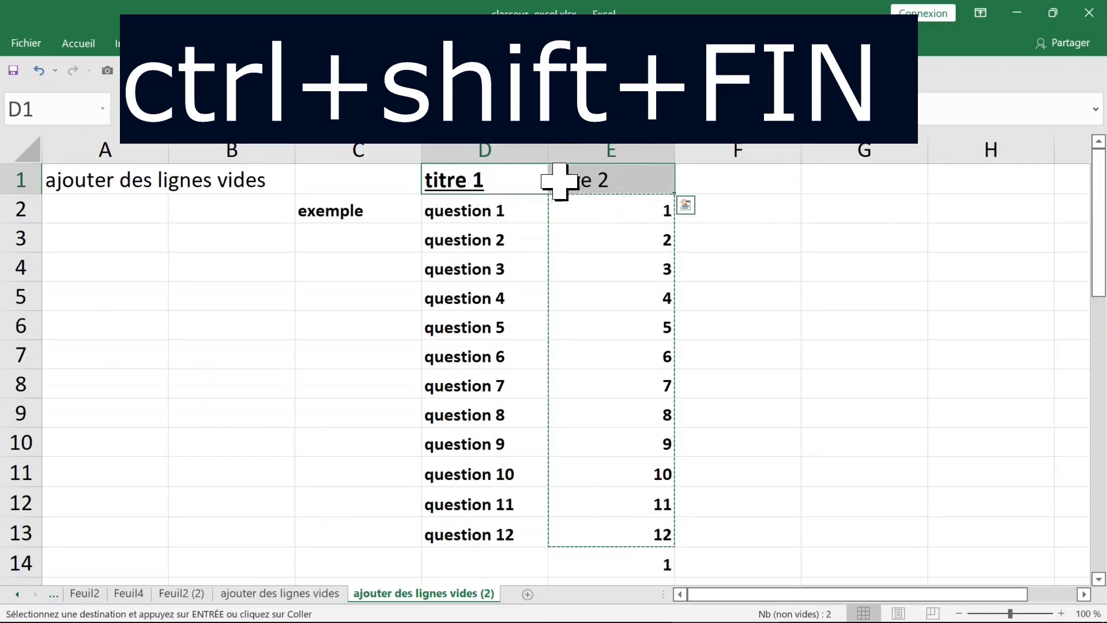
click(528, 182)
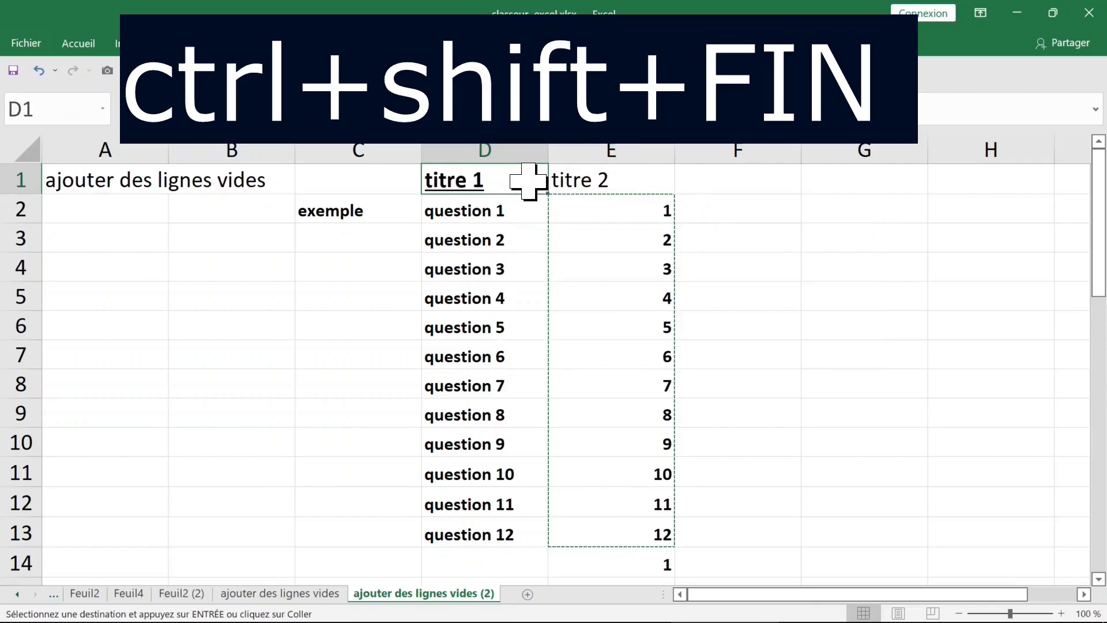
key(ctrl+shift+Right)
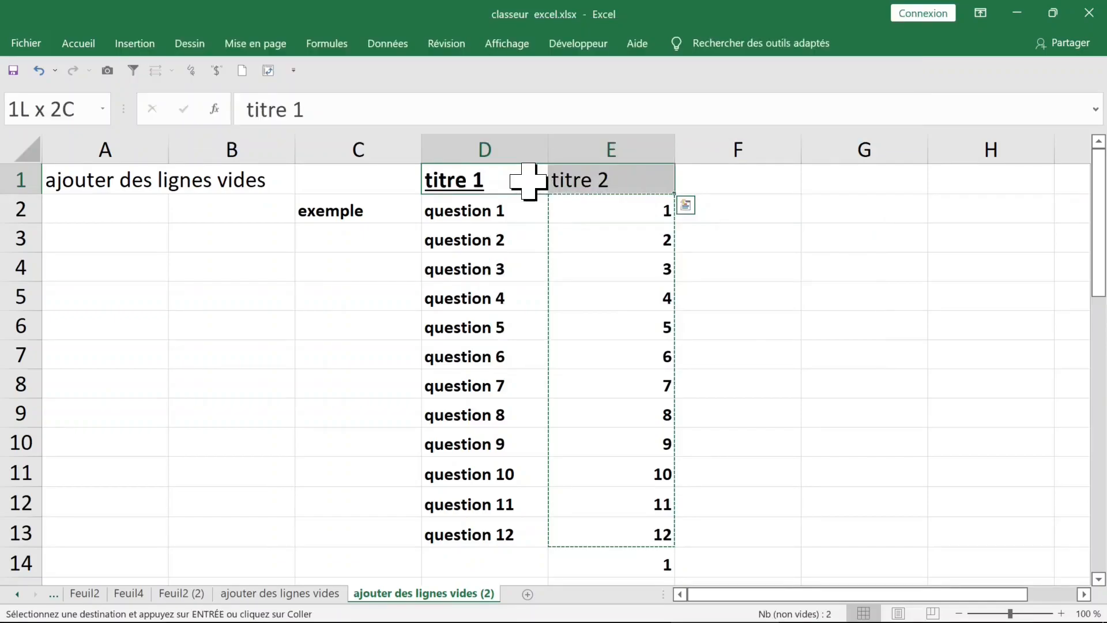
key(ctrl+shift+Down)
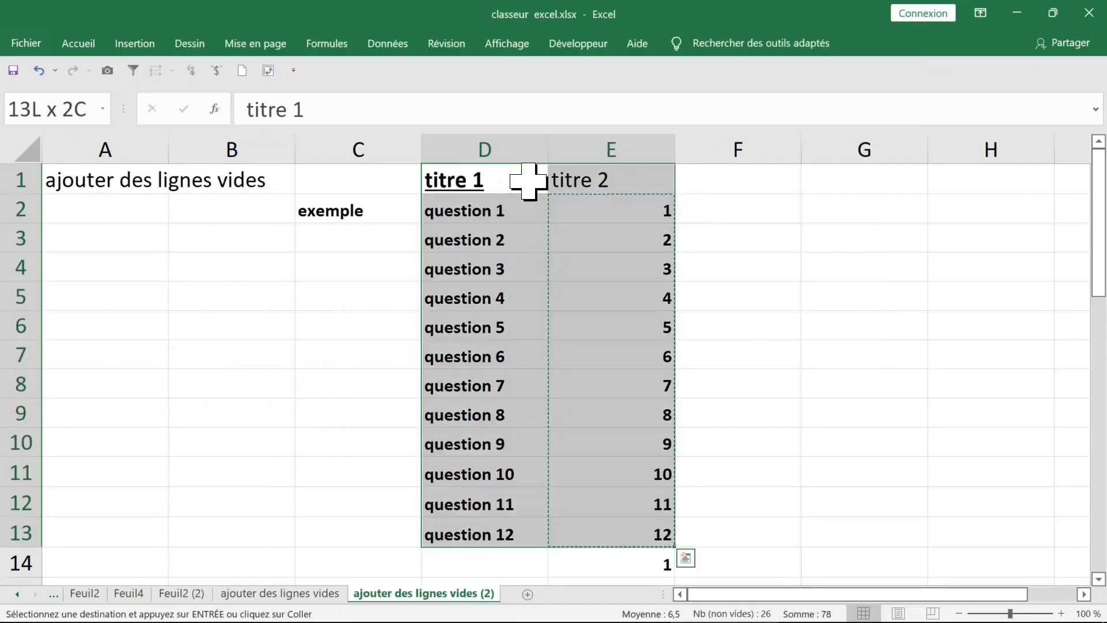
key(ctrl+space)
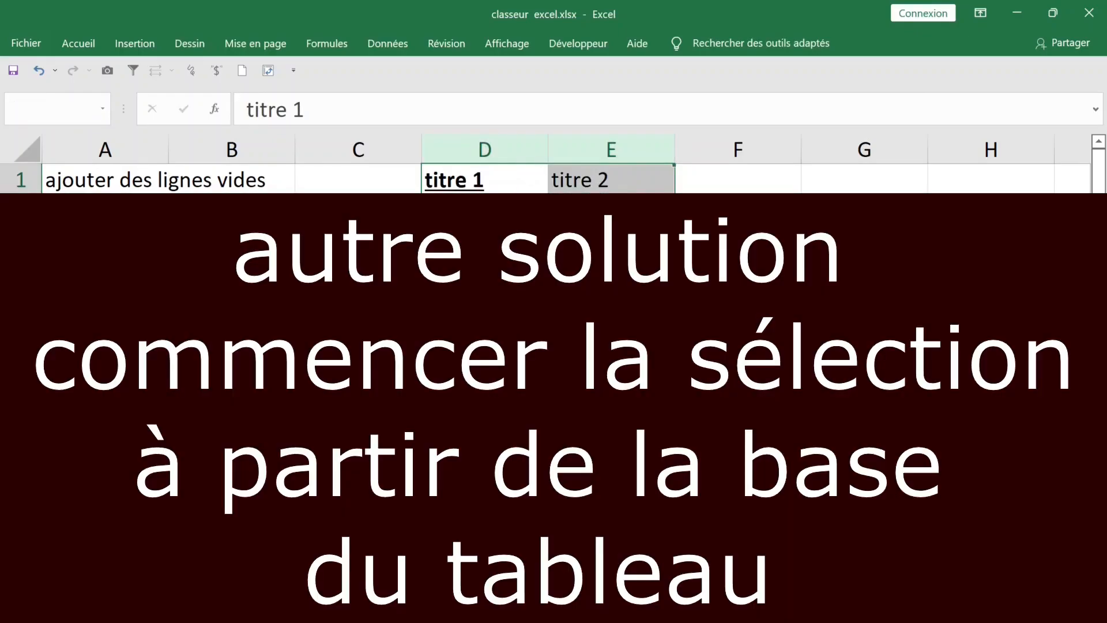
- Custom-sort the whole range D1:E37 by titre 2 on cell values, from smallest to largest
scroll(588, 416, down, 9)
drag(611, 452, 502, 452)
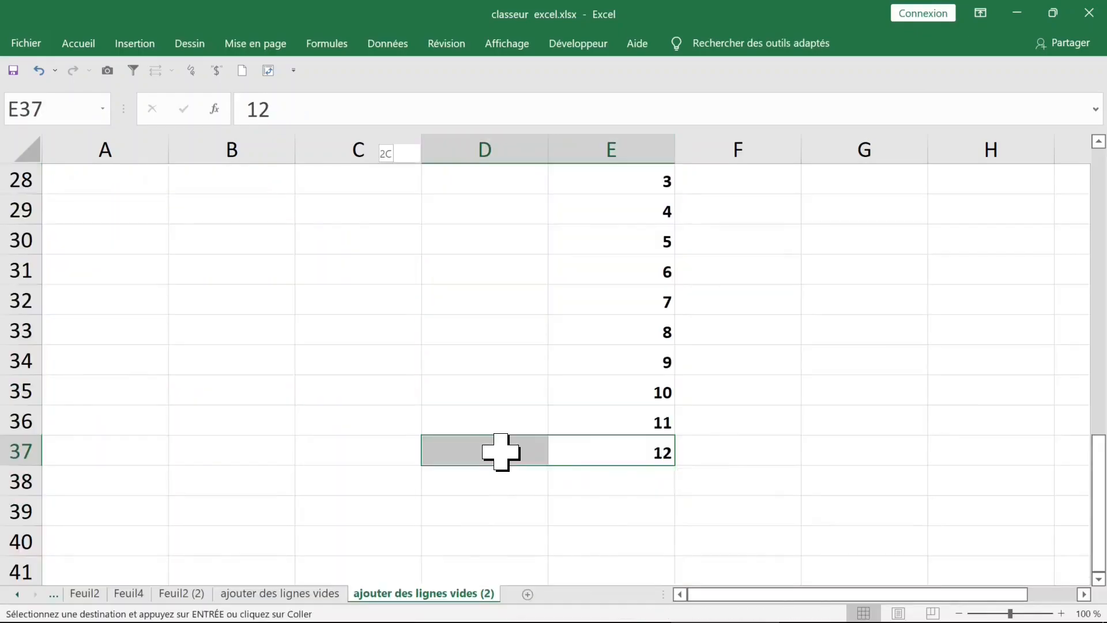
key(ctrl+shift+Up)
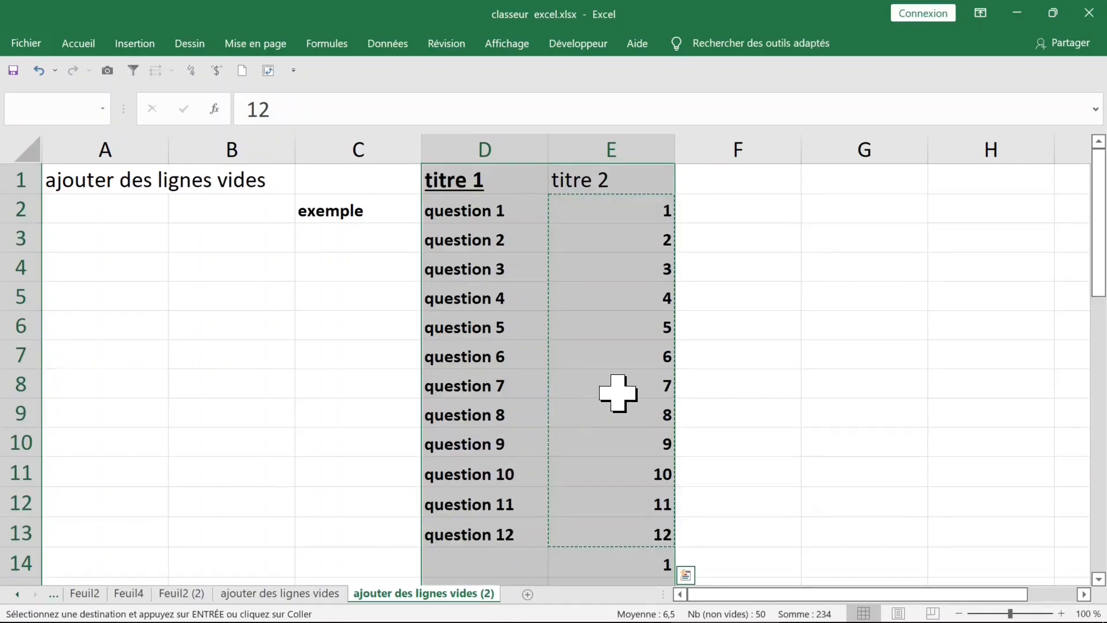
scroll(615, 388, down, 9)
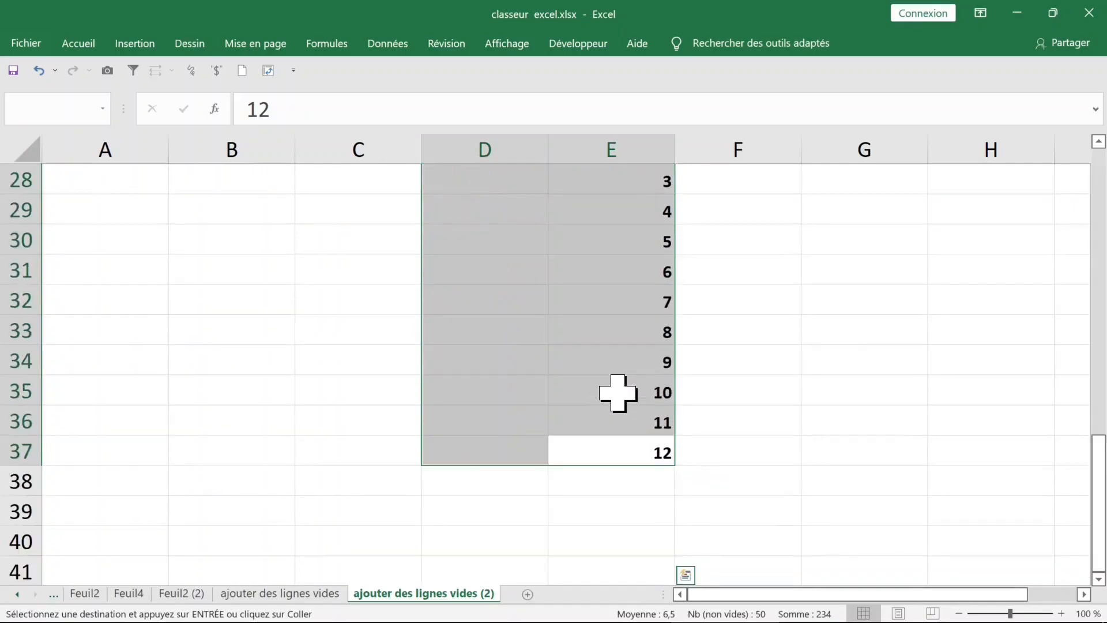
scroll(617, 392, up, 9)
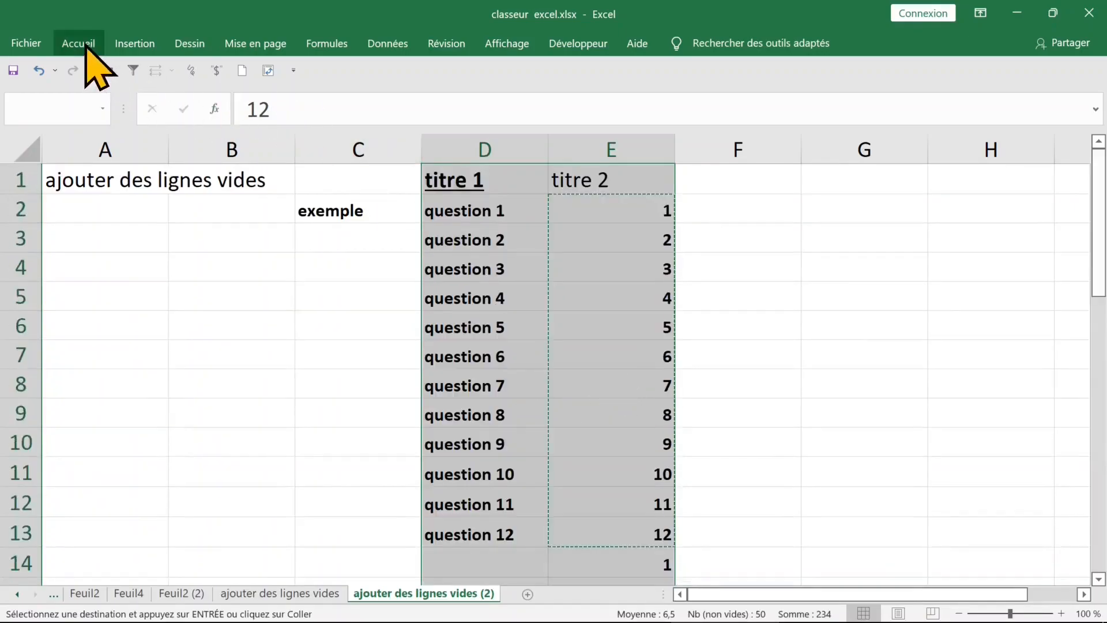
click(84, 45)
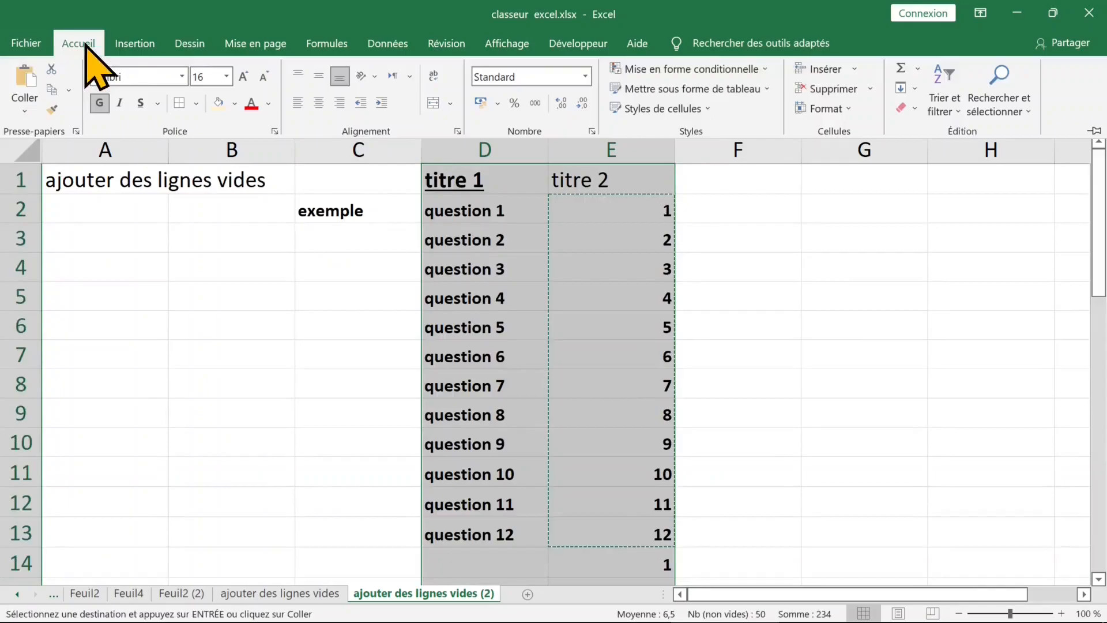
click(957, 112)
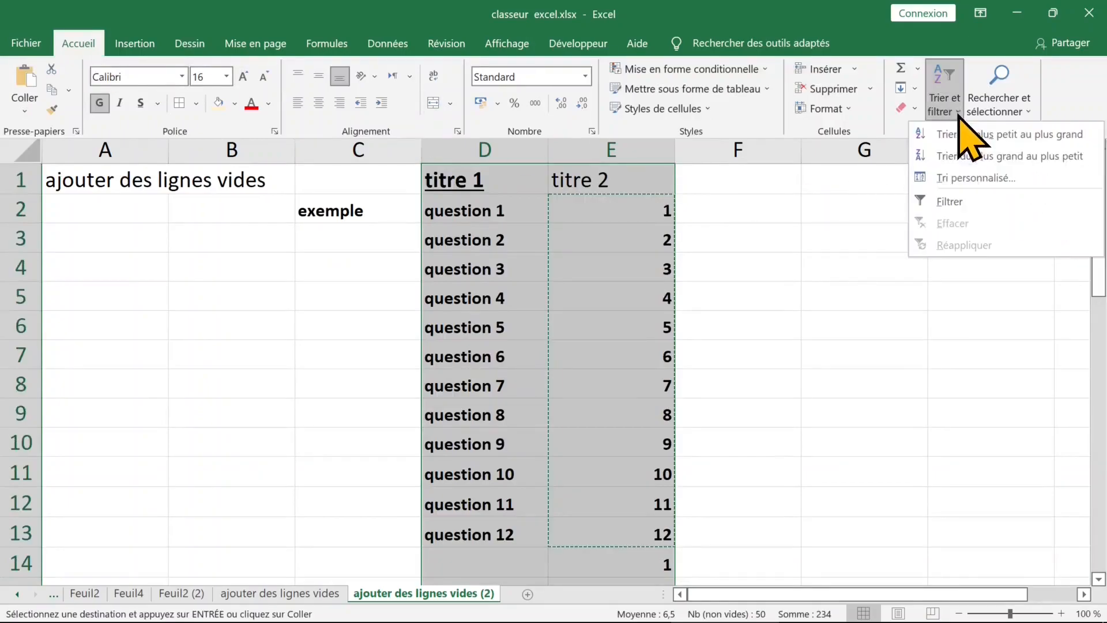
click(952, 177)
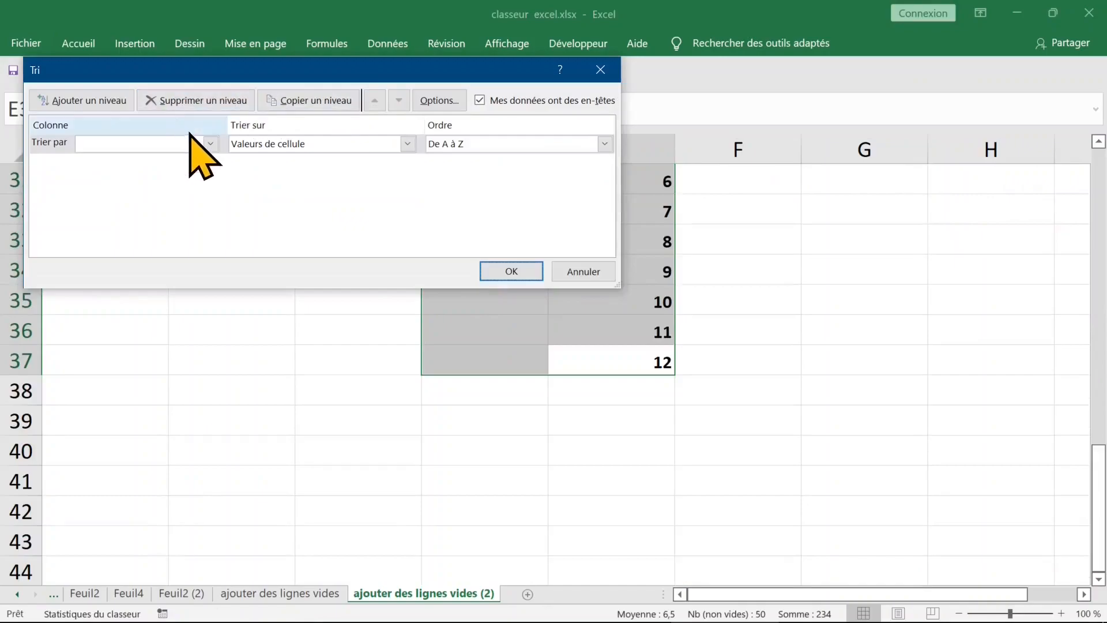
drag(436, 68, 405, 194)
click(179, 270)
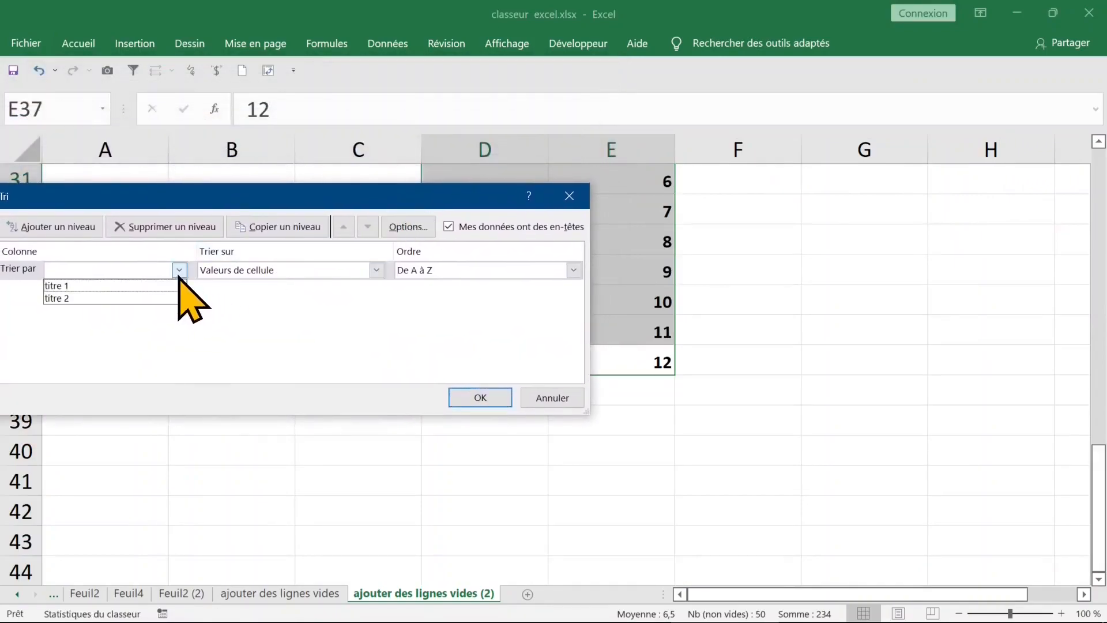
click(138, 297)
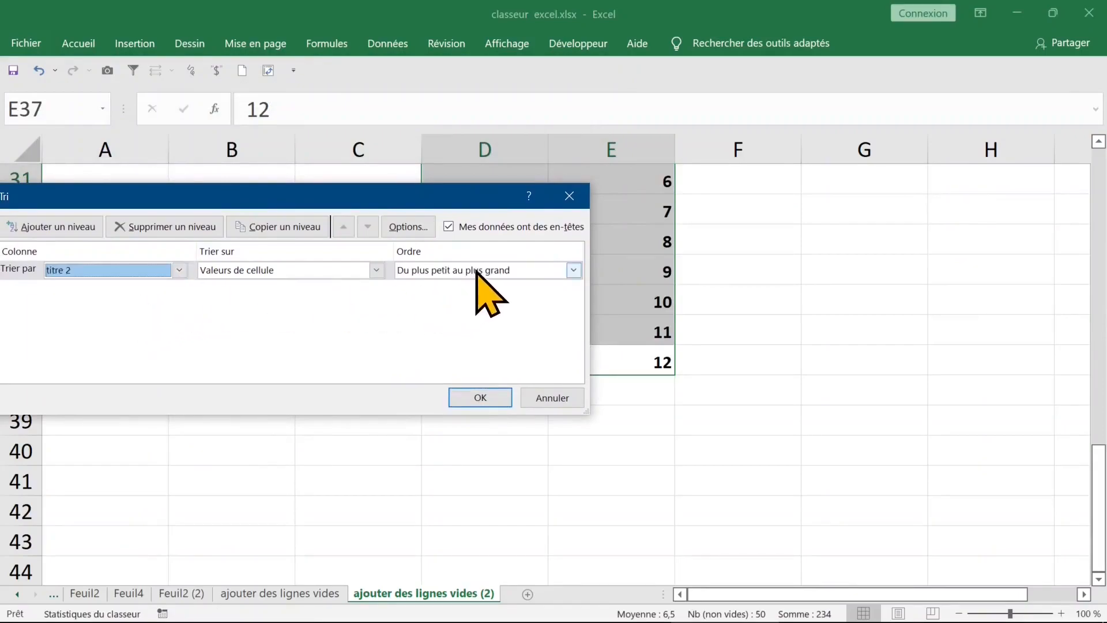
click(485, 402)
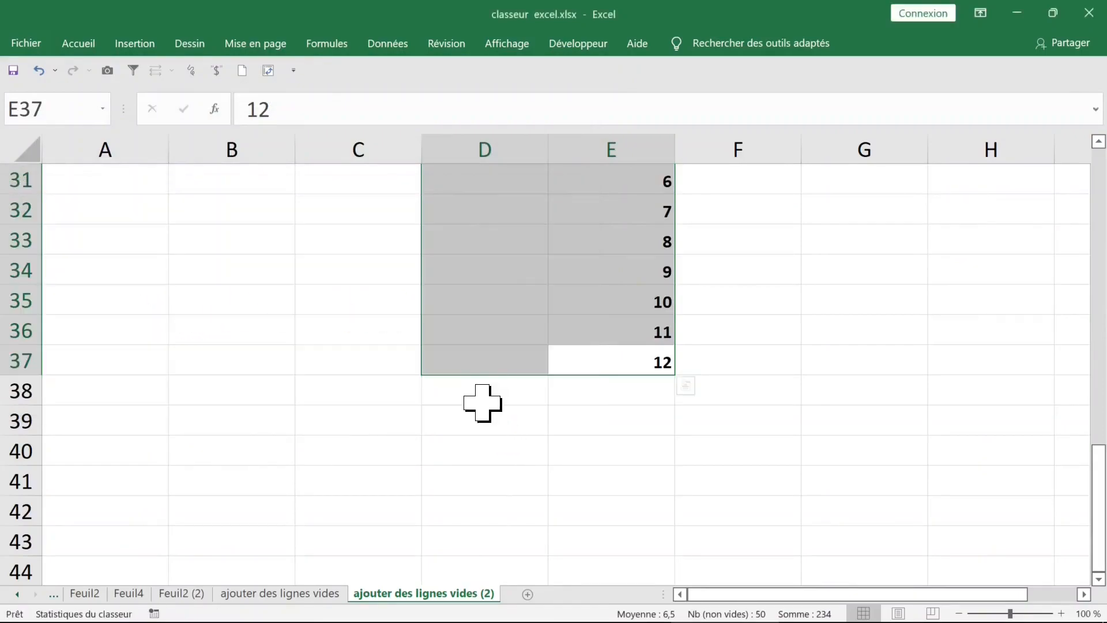
- Check the sorted list for the blank rows inserted after each question in column D
click(511, 363)
click(643, 354)
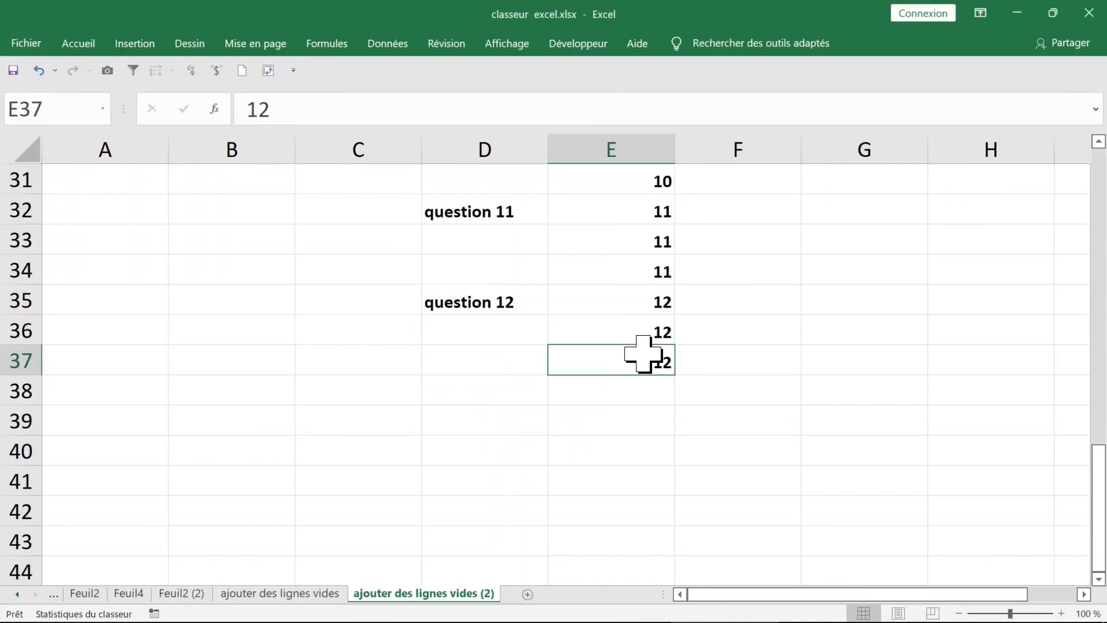
key(ctrl+Up)
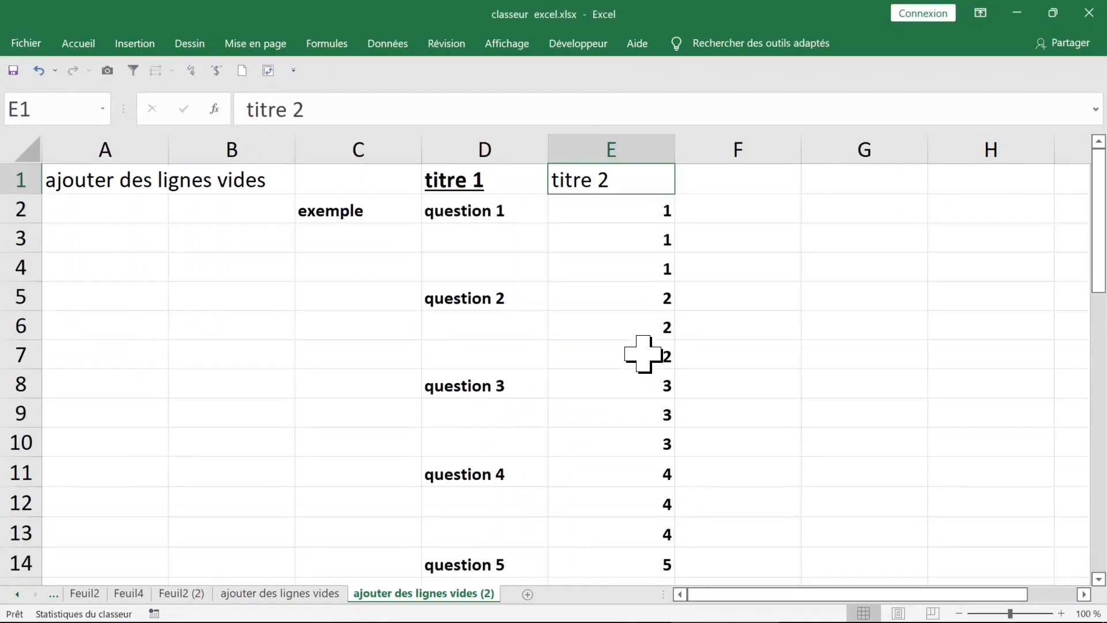
click(511, 241)
click(496, 275)
click(502, 210)
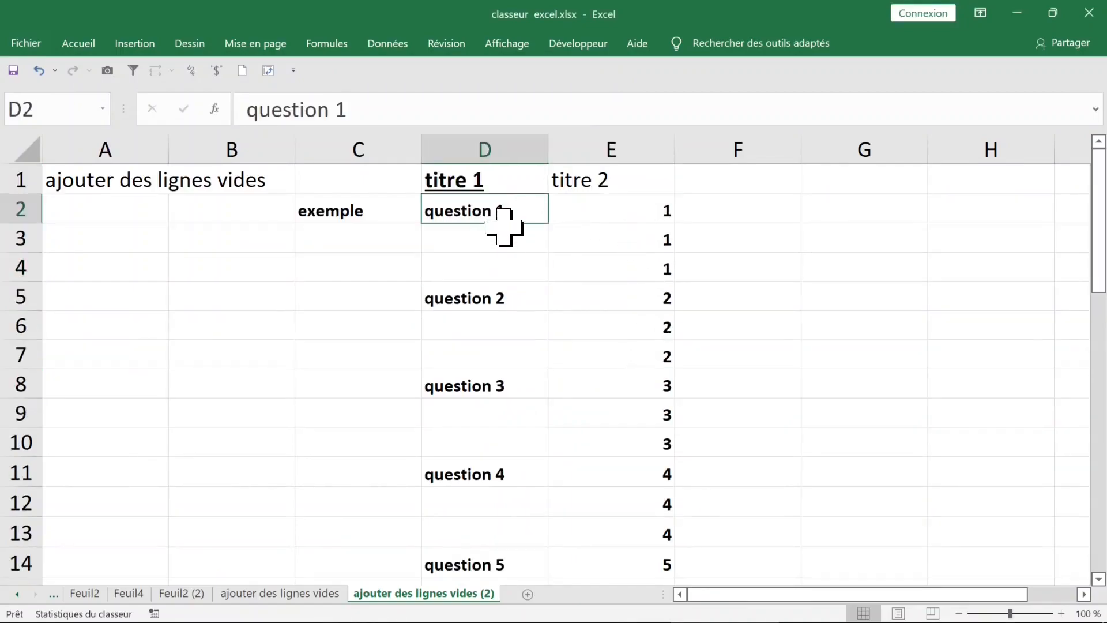
drag(506, 241, 507, 267)
drag(501, 321, 499, 352)
drag(496, 420, 497, 447)
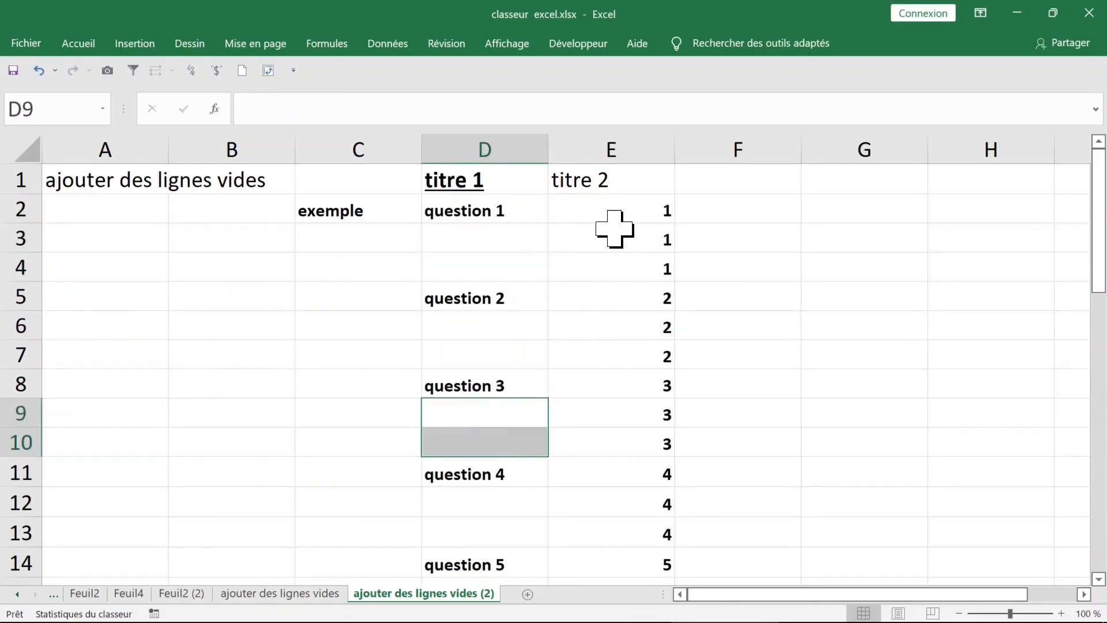
- Clear the contents of helper column E and delete the header cells D1:E1, shifting the cells up
click(626, 138)
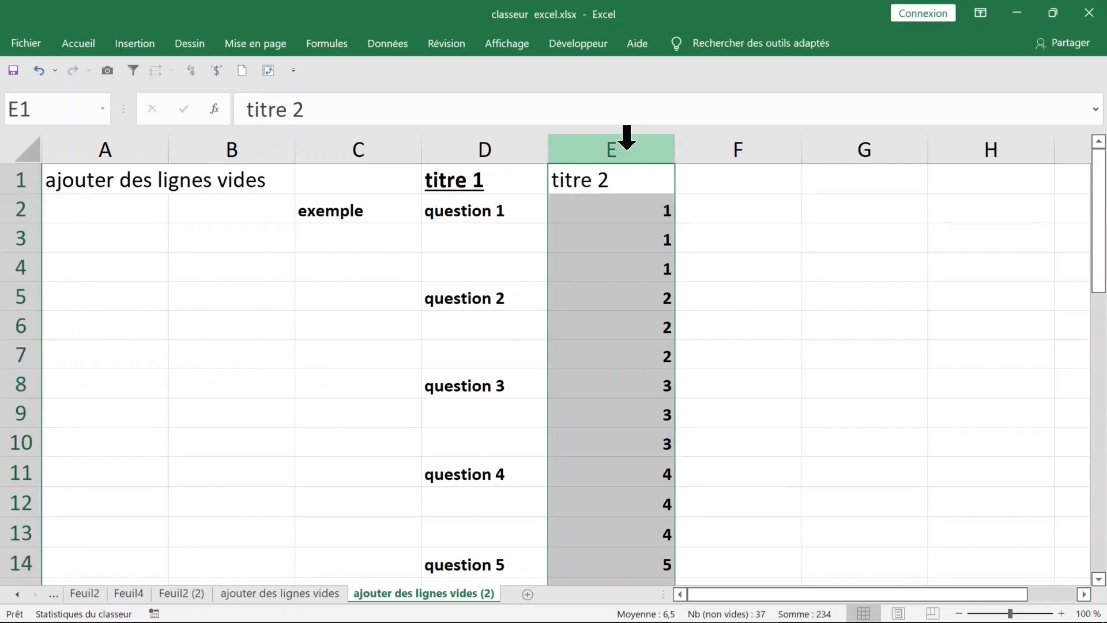
key(Delete)
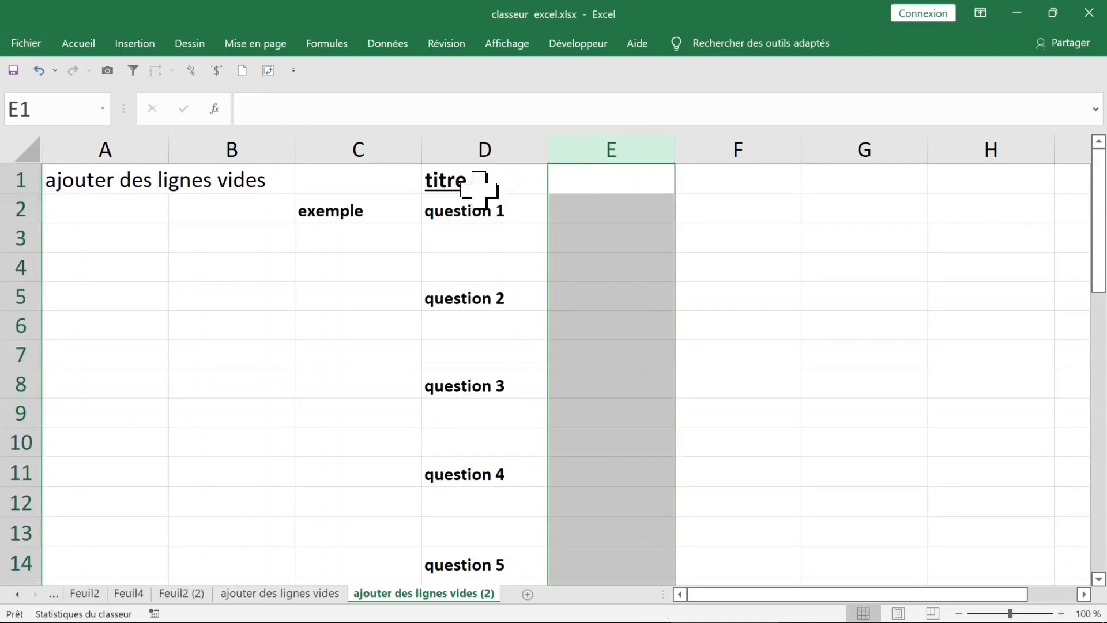
drag(486, 185, 613, 186)
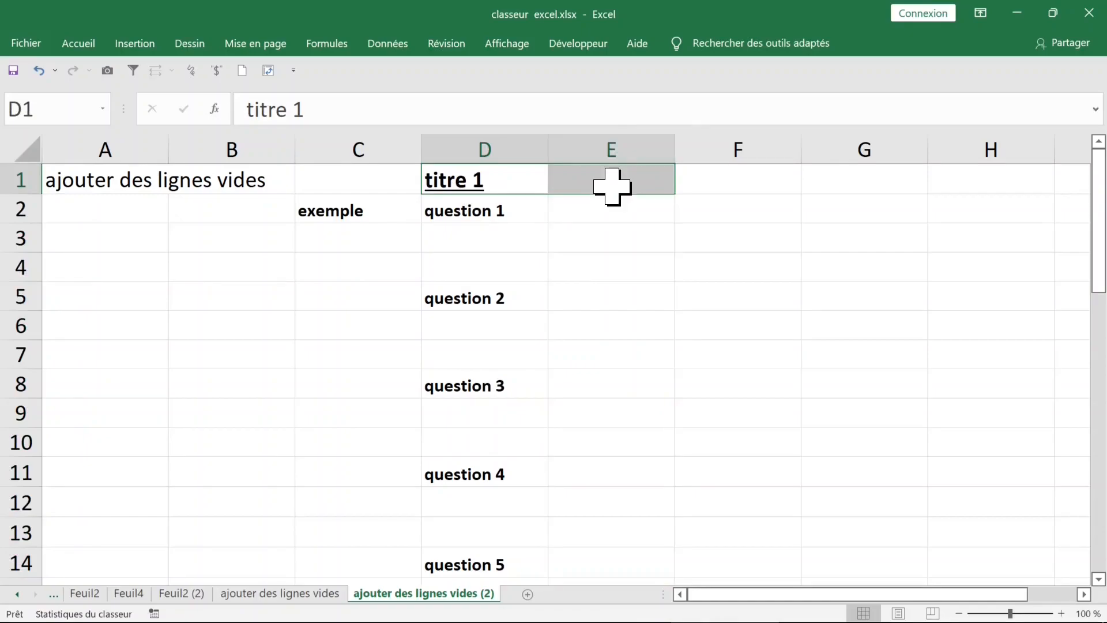
key(ctrl+minus)
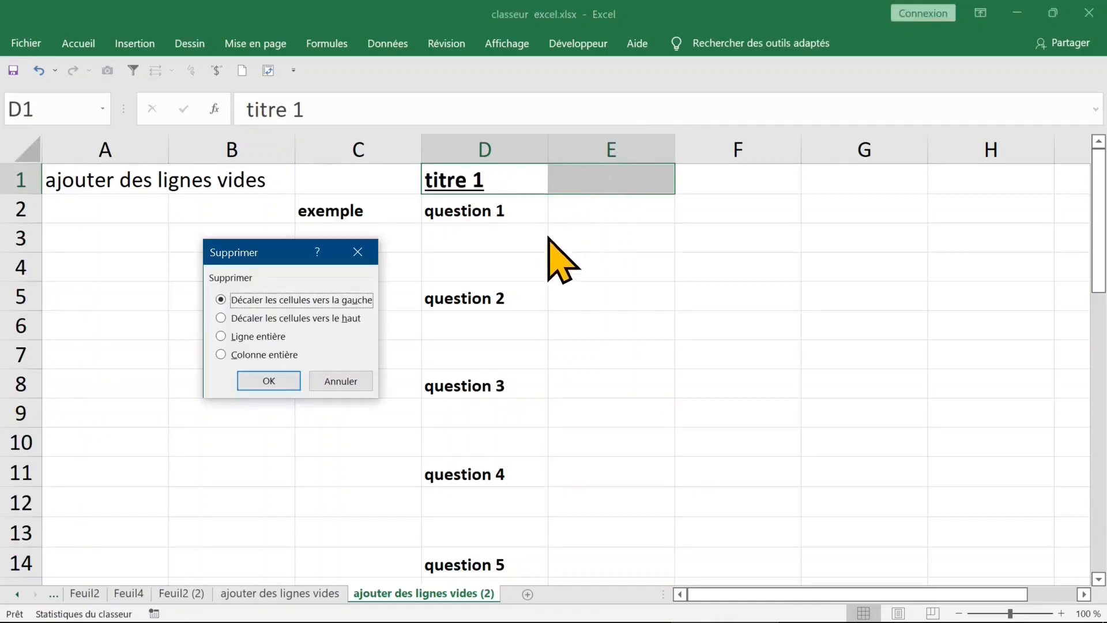
click(305, 320)
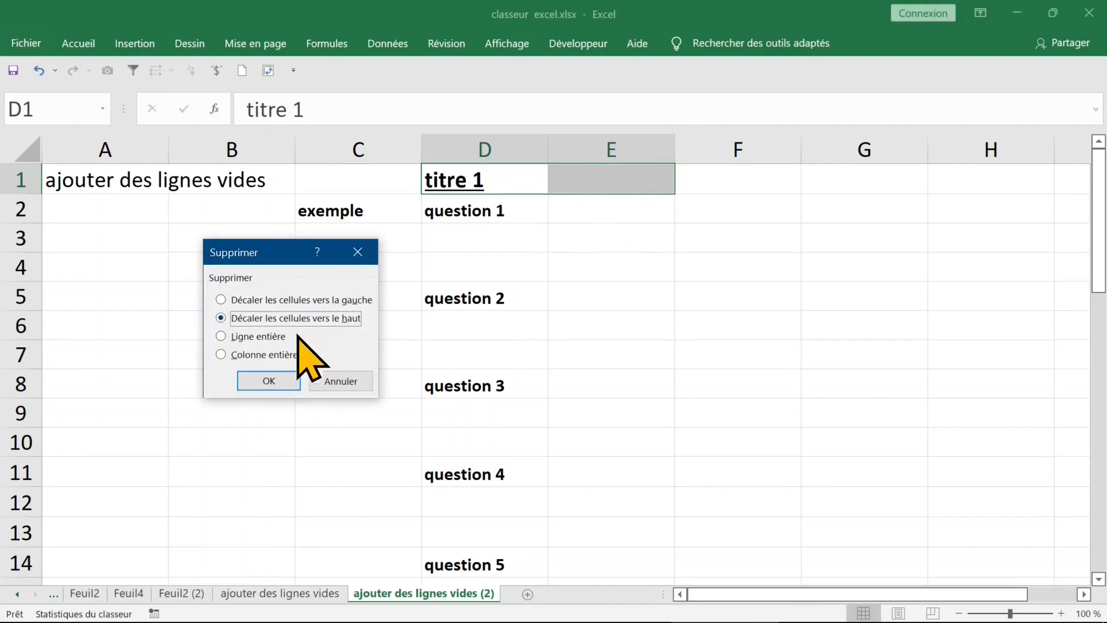
click(270, 379)
click(571, 244)
drag(497, 210, 489, 239)
click(488, 179)
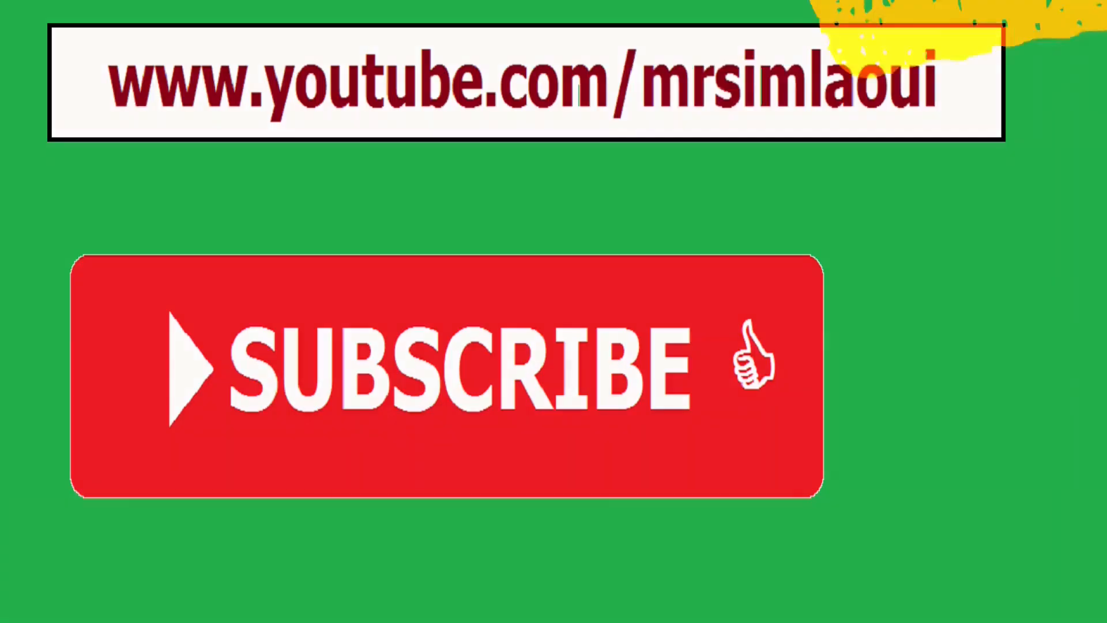